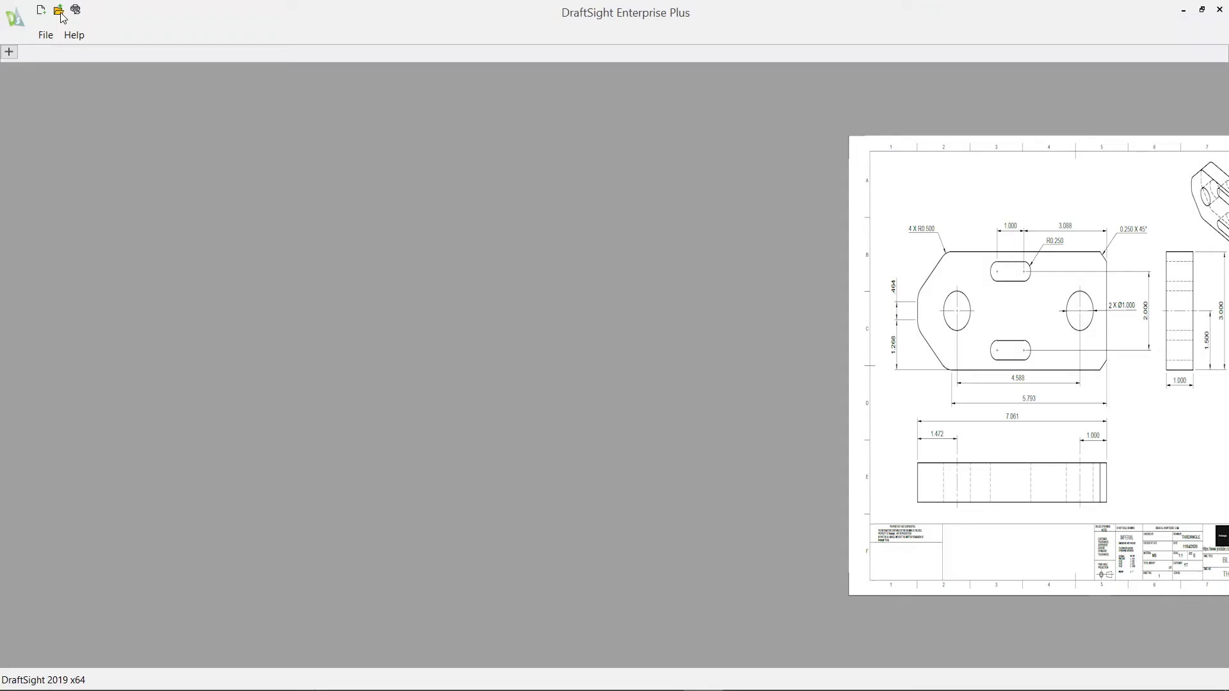
- Open the DXF drawing "example v2" from the E: drive, filtering the files by ASCII/Binary Drawing (*.dxf)
left_click(59, 11)
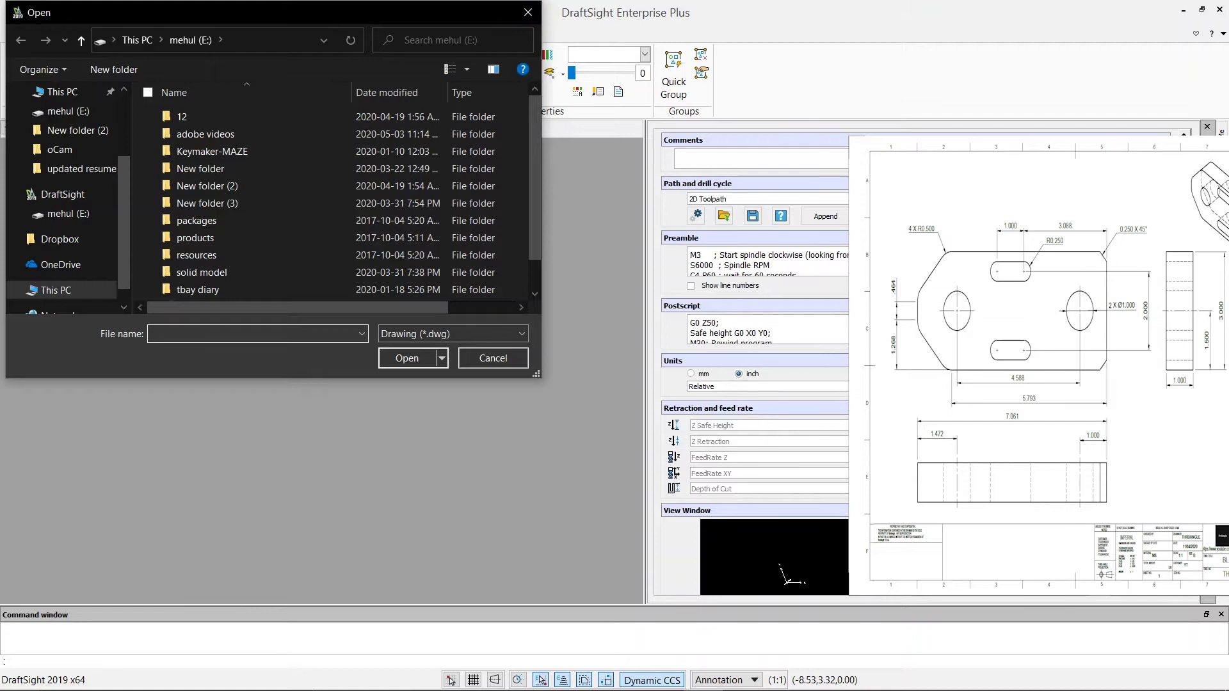
scroll(333, 205, "down", 1)
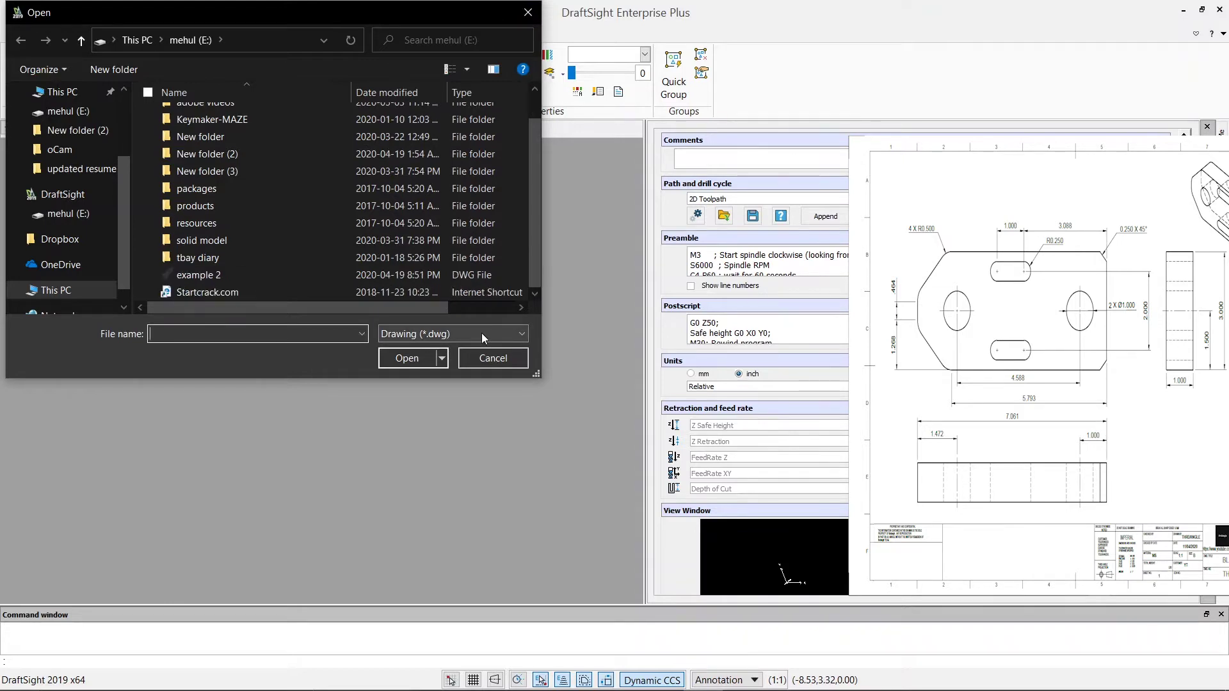
left_click(482, 332)
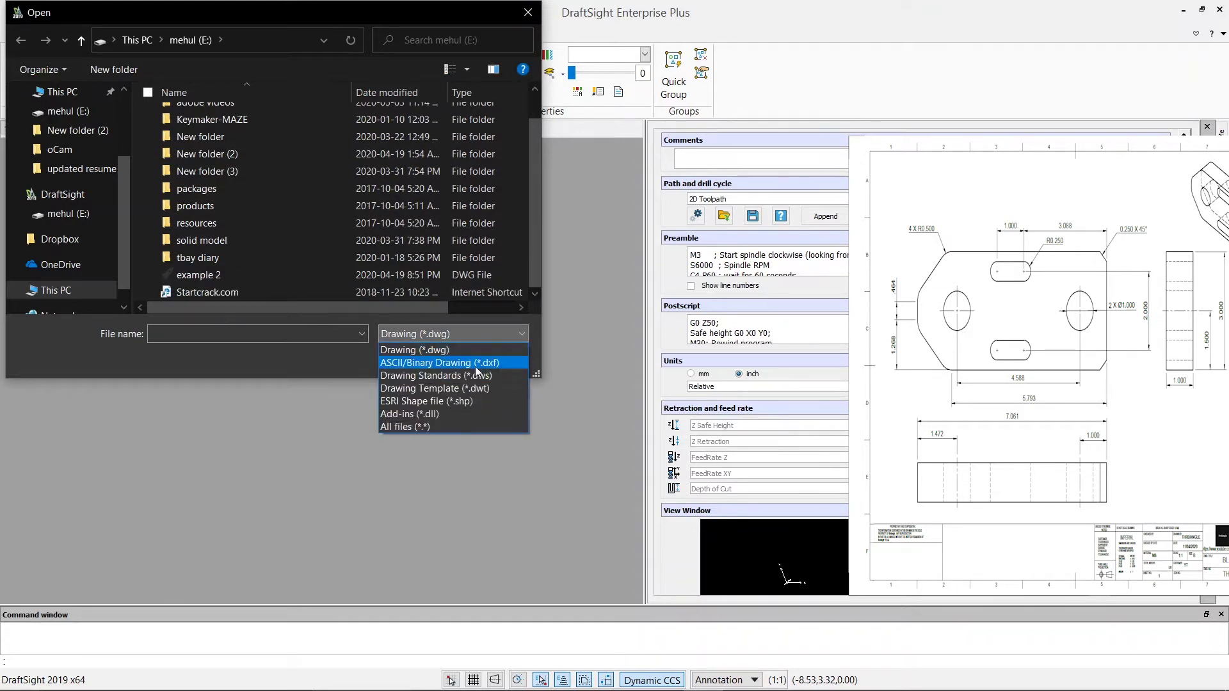
left_click(477, 363)
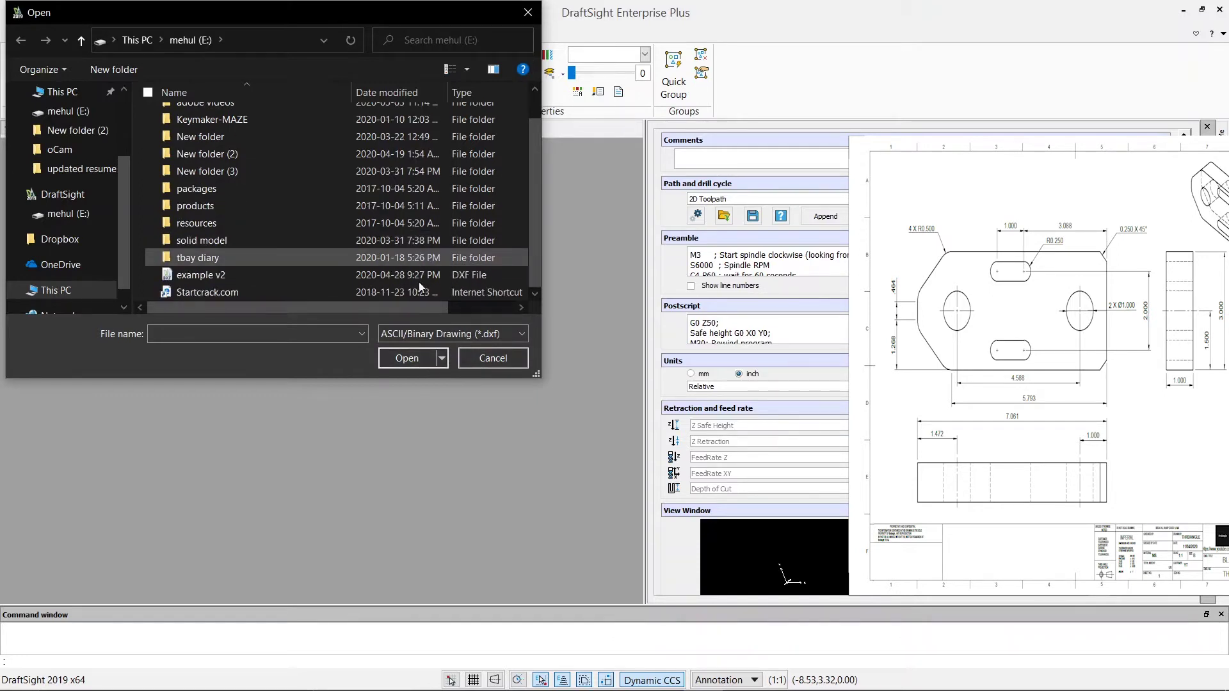
left_click(258, 277)
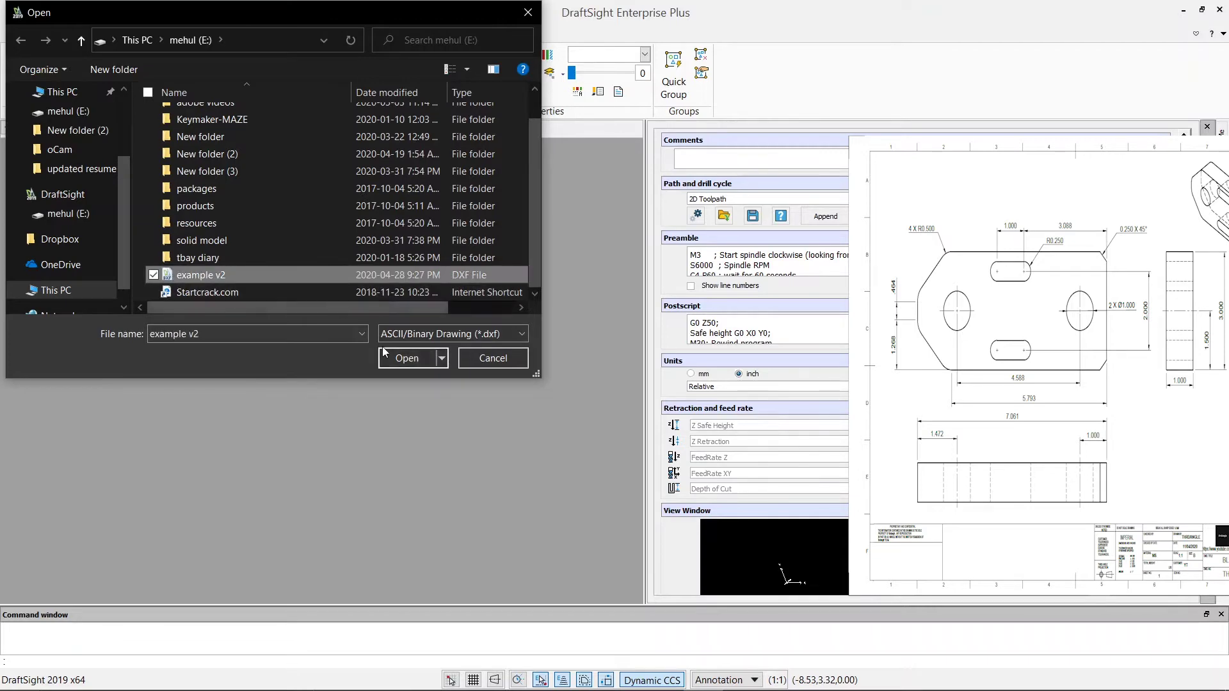
left_click(401, 355)
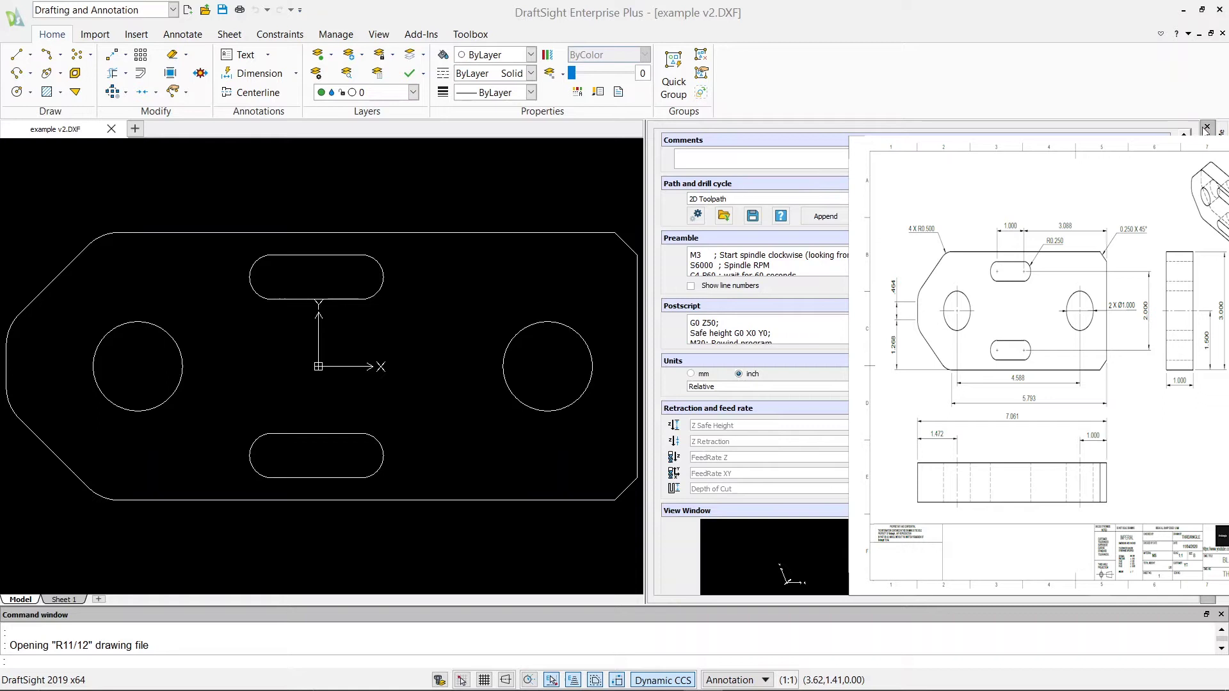
- Close the G-code Generator and HomeByMe palettes and fit the whole part outline in the enlarged drawing area
left_click(1207, 127)
left_click(1219, 129)
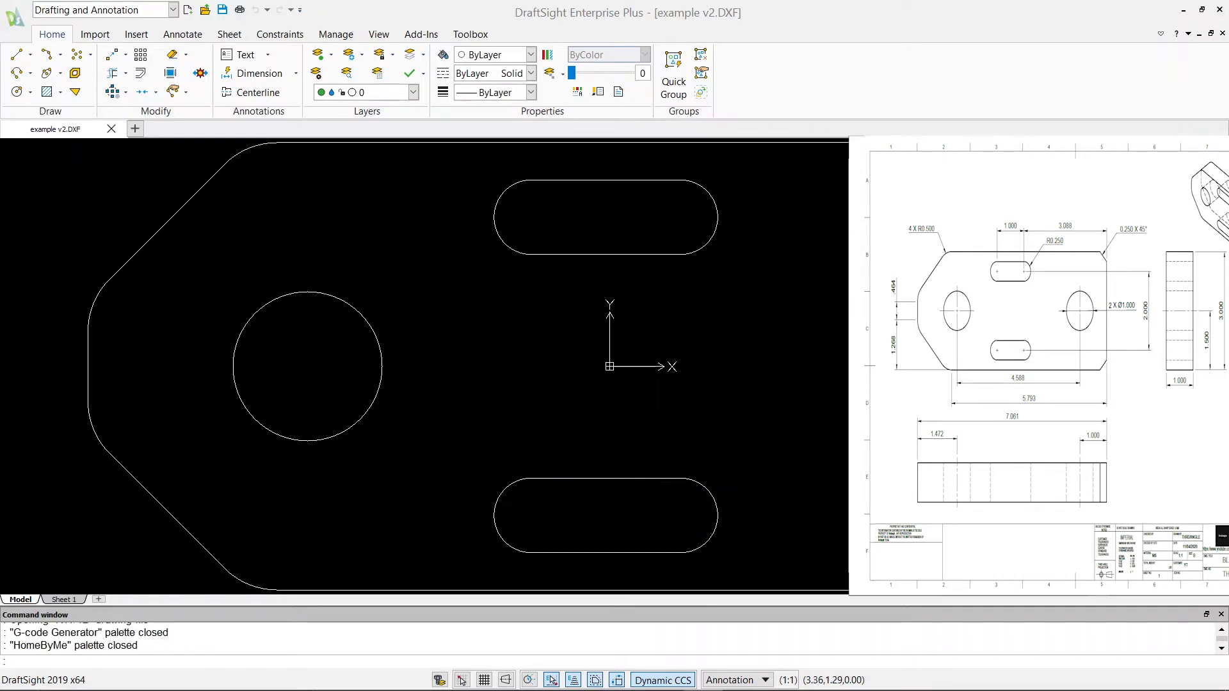
scroll(678, 324, "down", 3)
scroll(632, 324, "down", 1)
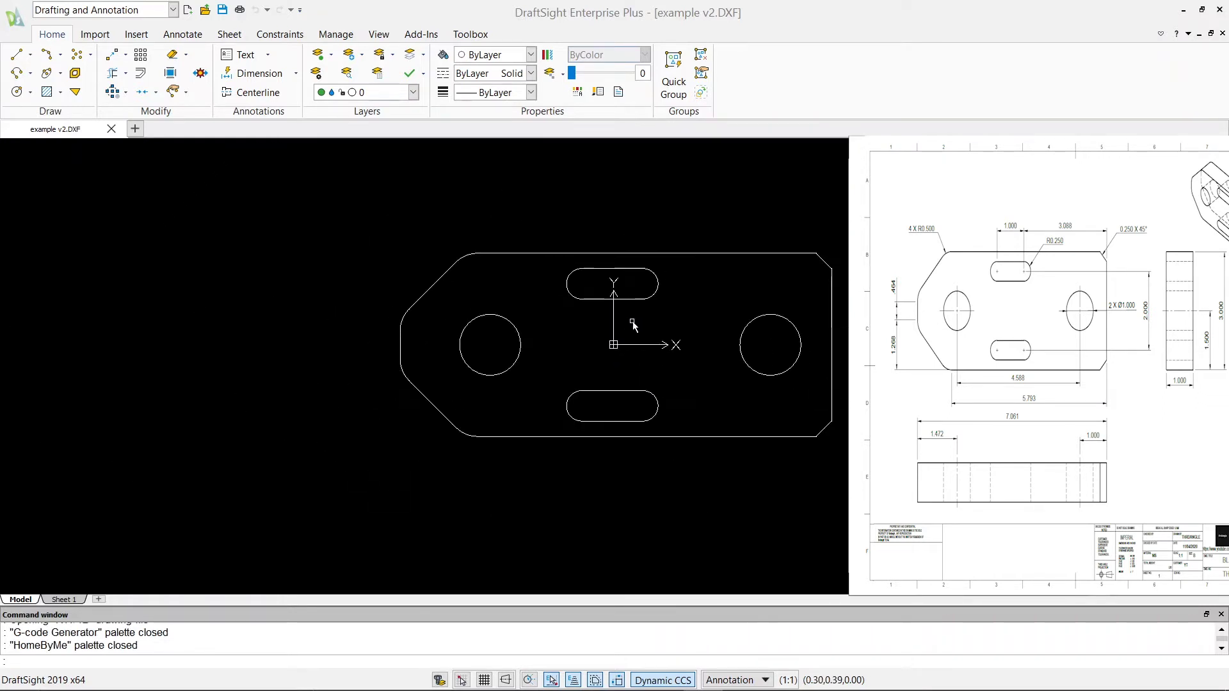
scroll(817, 357, "up", 1)
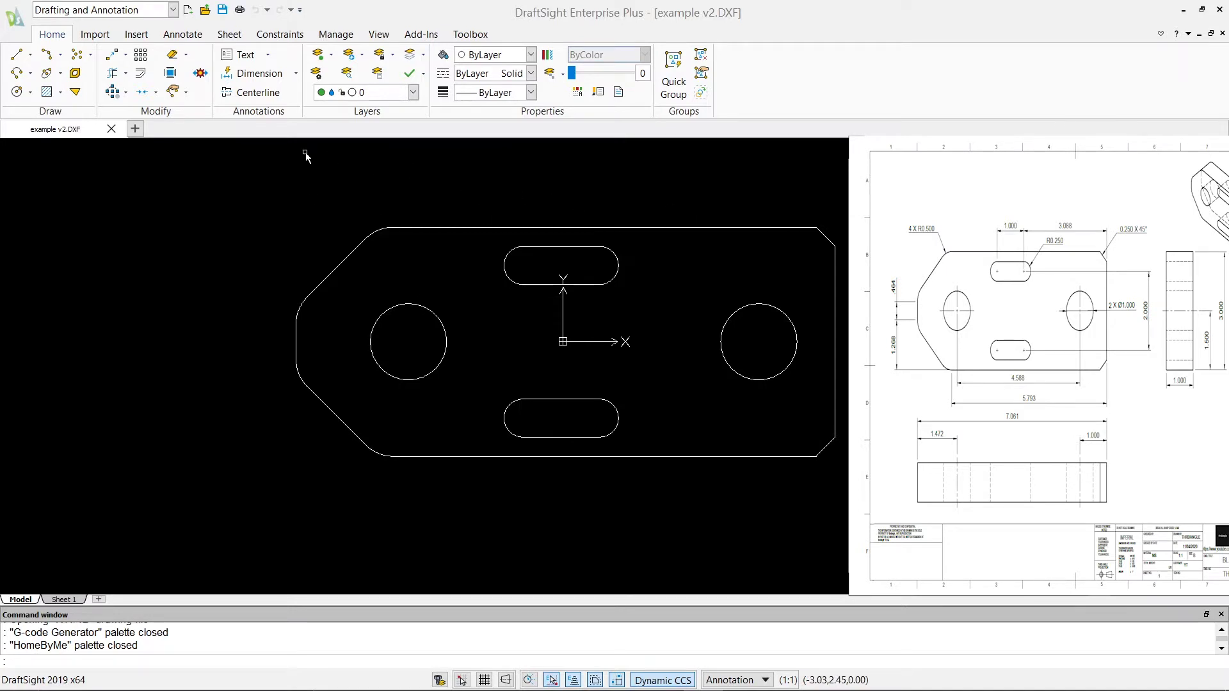
scroll(598, 291, "down", 1)
scroll(625, 297, "up", 1)
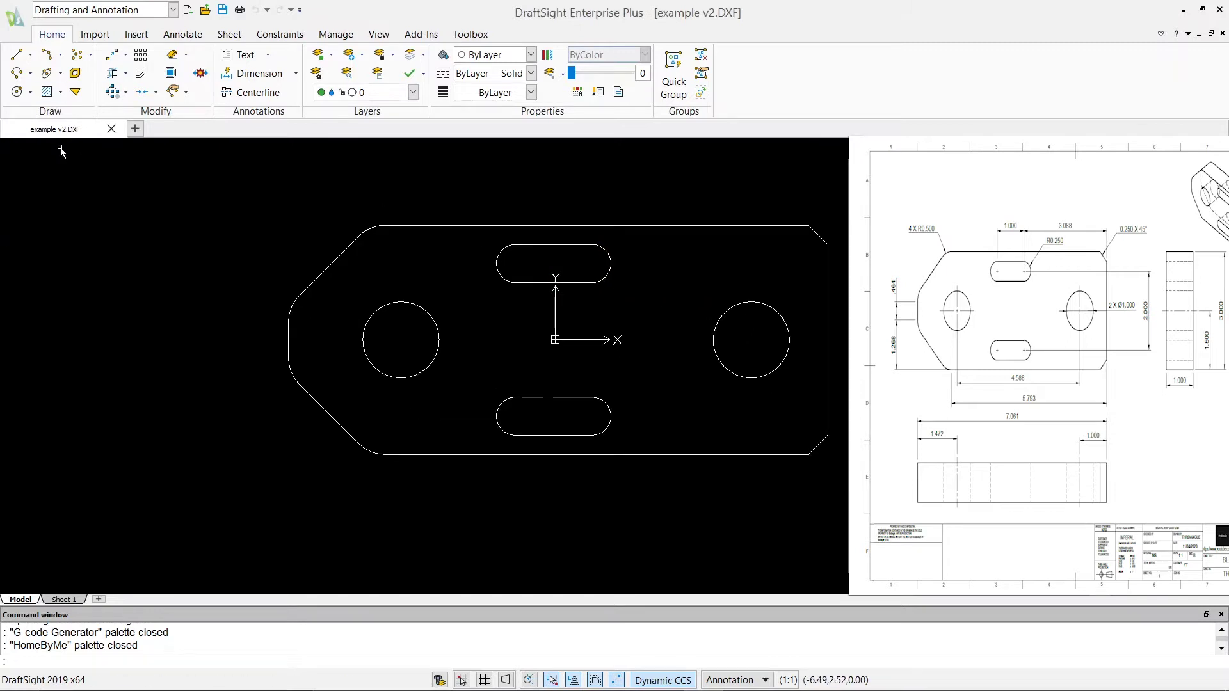
- Create a new drawing from the THIRDANGLETEMPLATE template
left_click(17, 19)
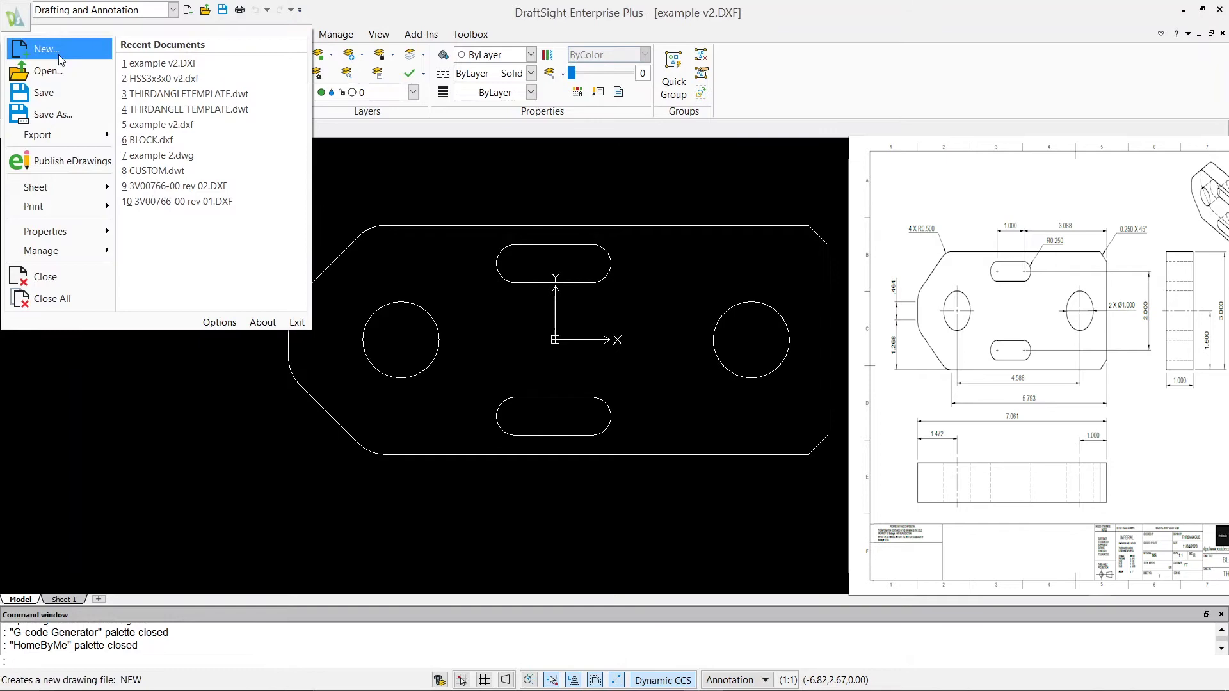
key("Escape")
key("ctrl+n")
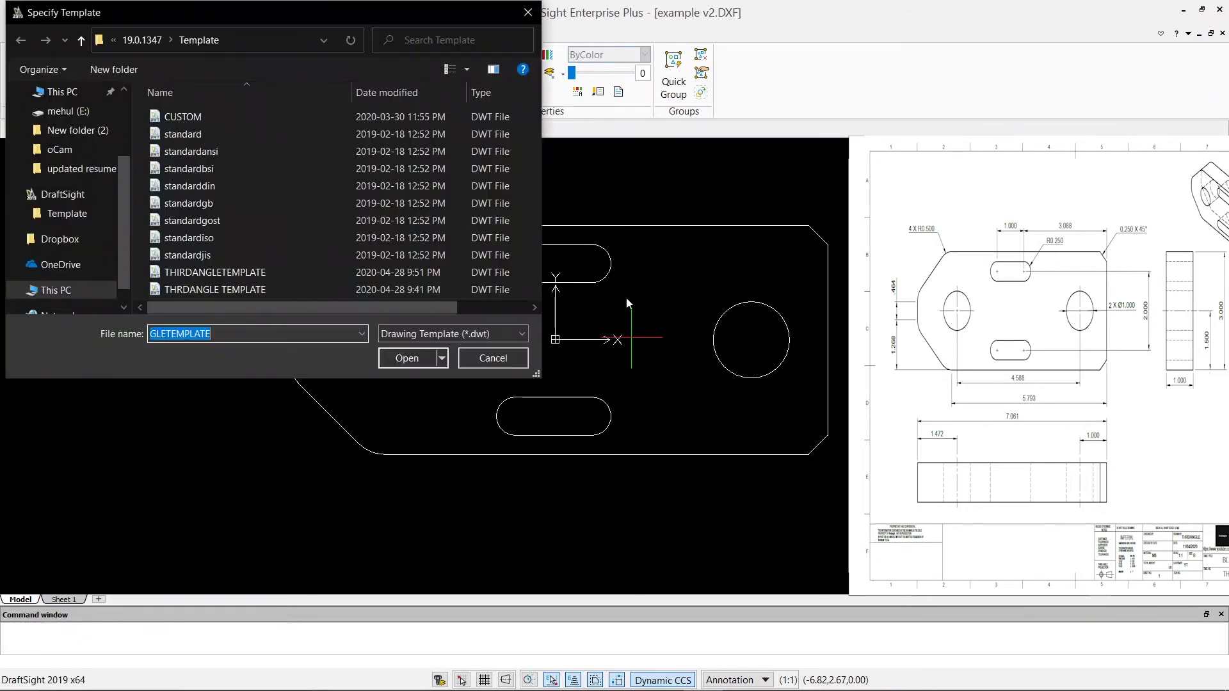
double_click(245, 275)
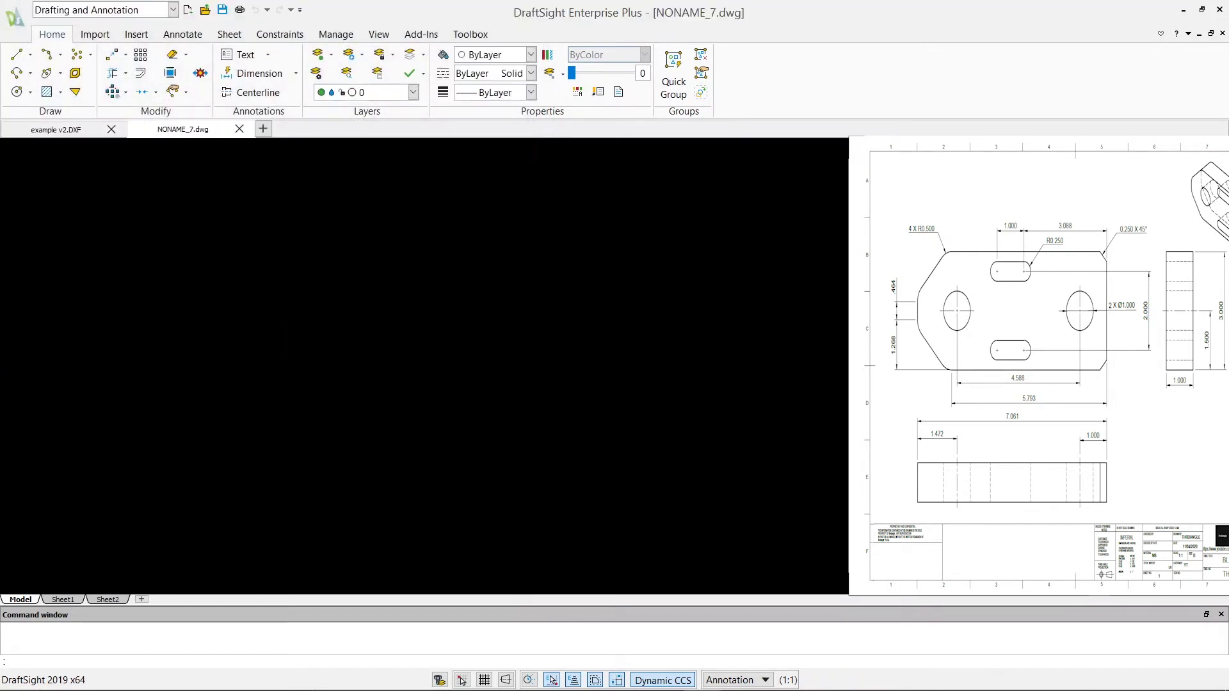
scroll(659, 377, "up", 2)
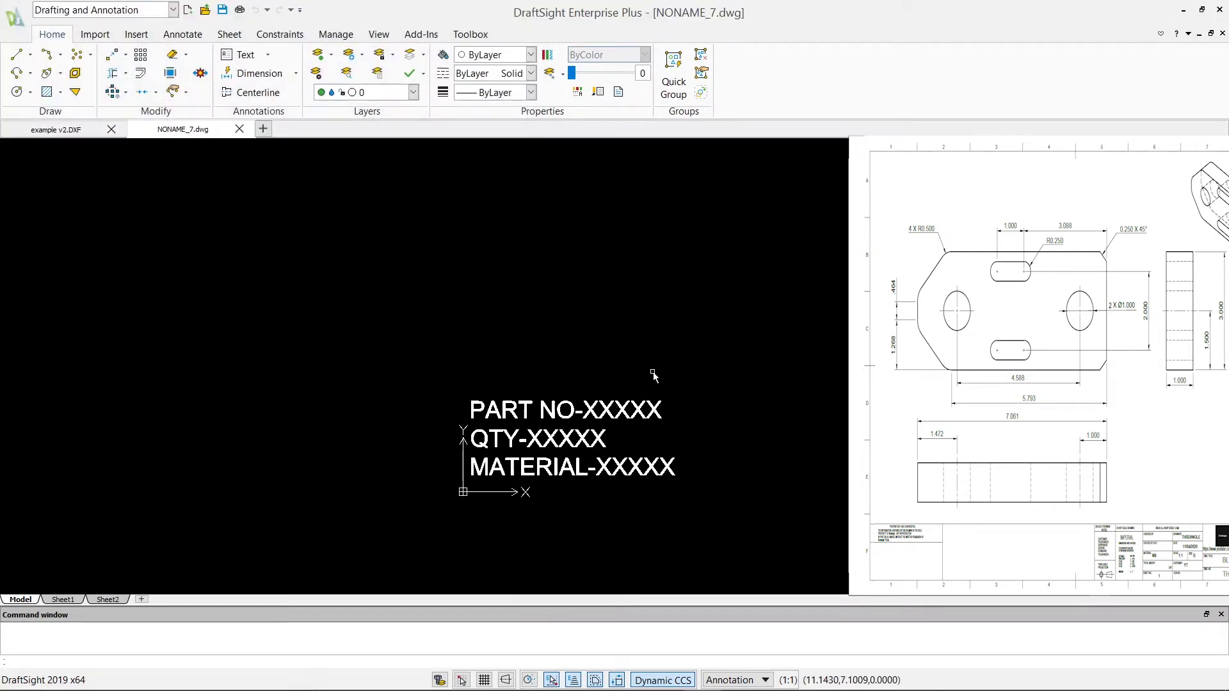
scroll(662, 381, "up", 1)
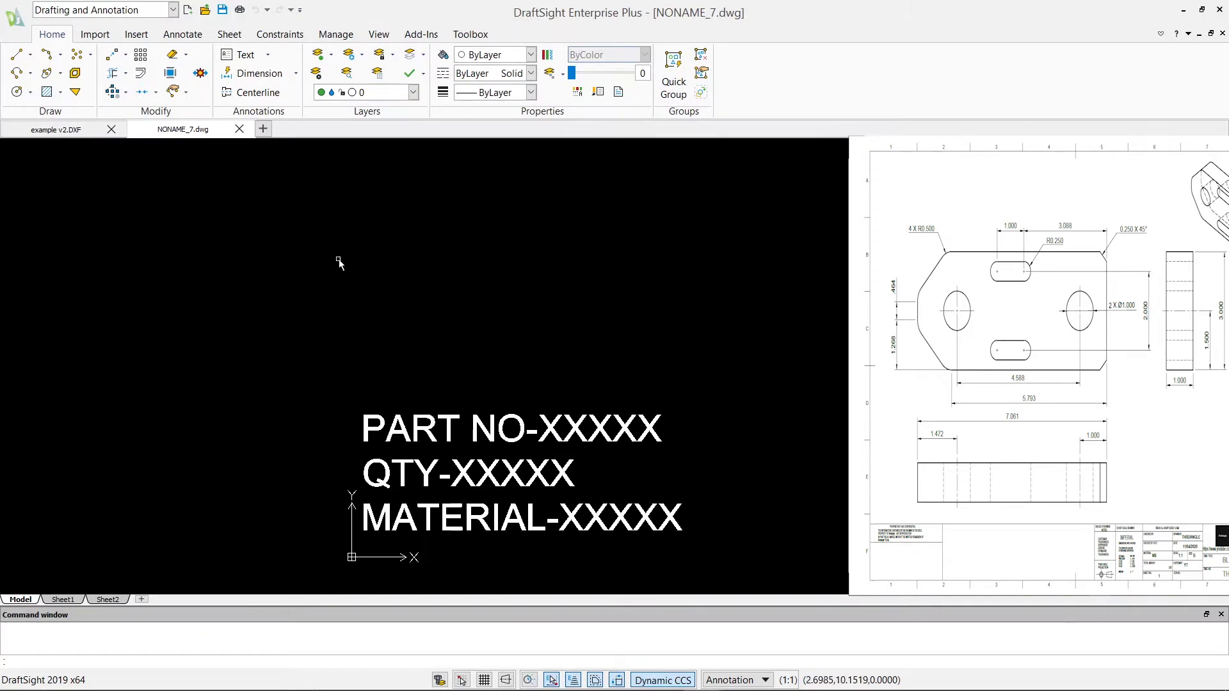
- Copy the complete part outline from example v2.DXF and paste it into the new drawing above the part note
left_click(61, 131)
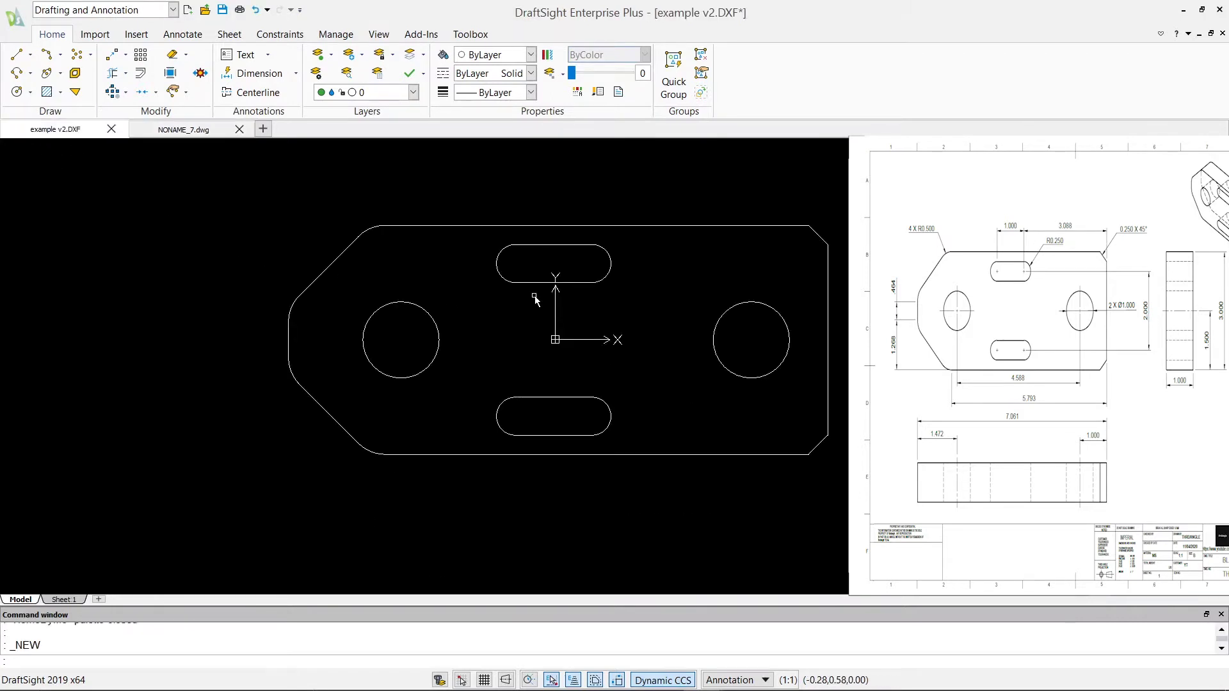
left_click(197, 476)
key("ctrl+c")
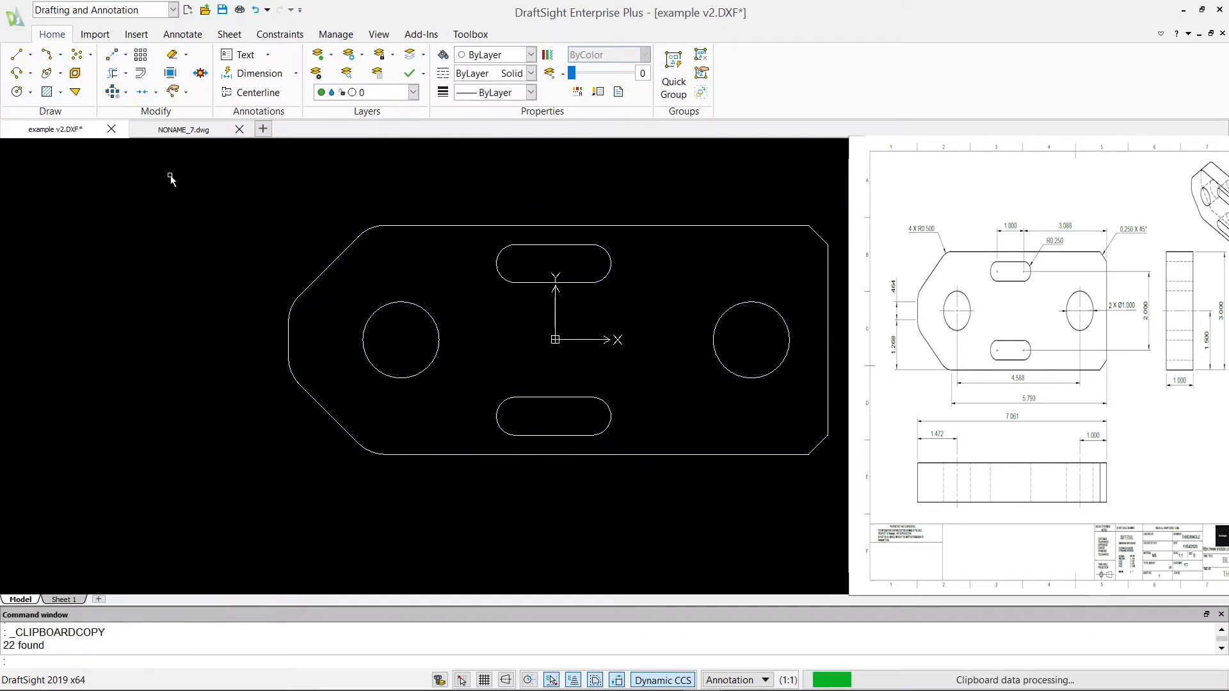
left_click(154, 130)
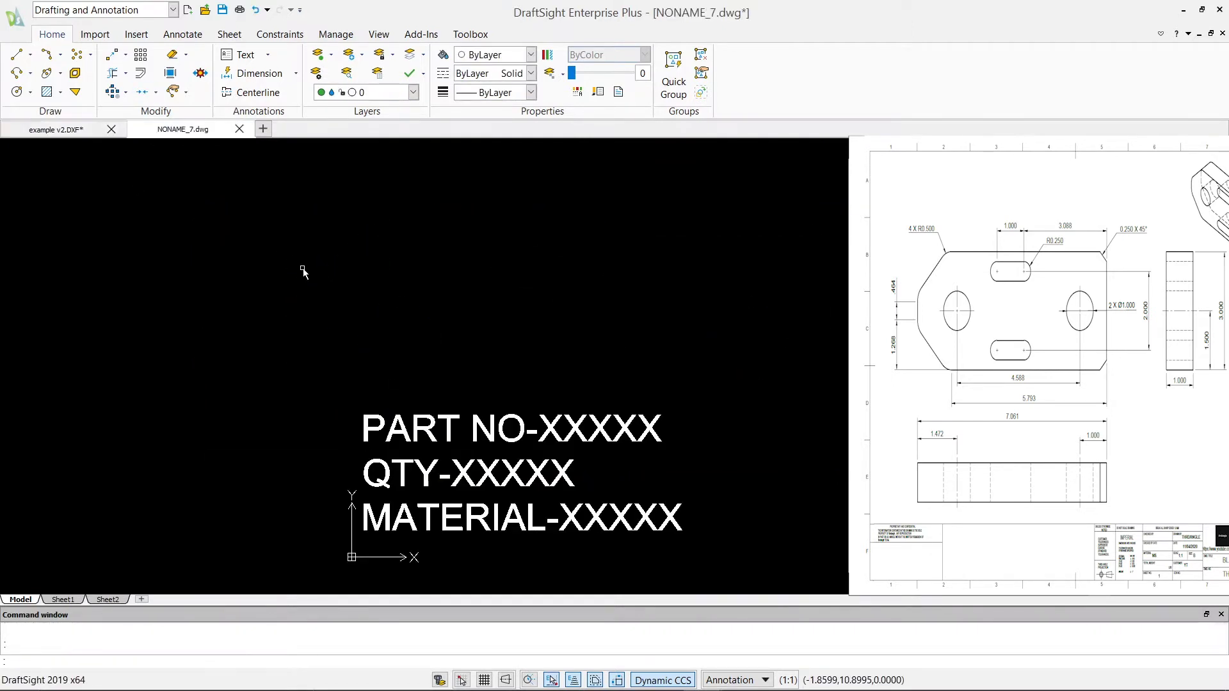
key("ctrl+v")
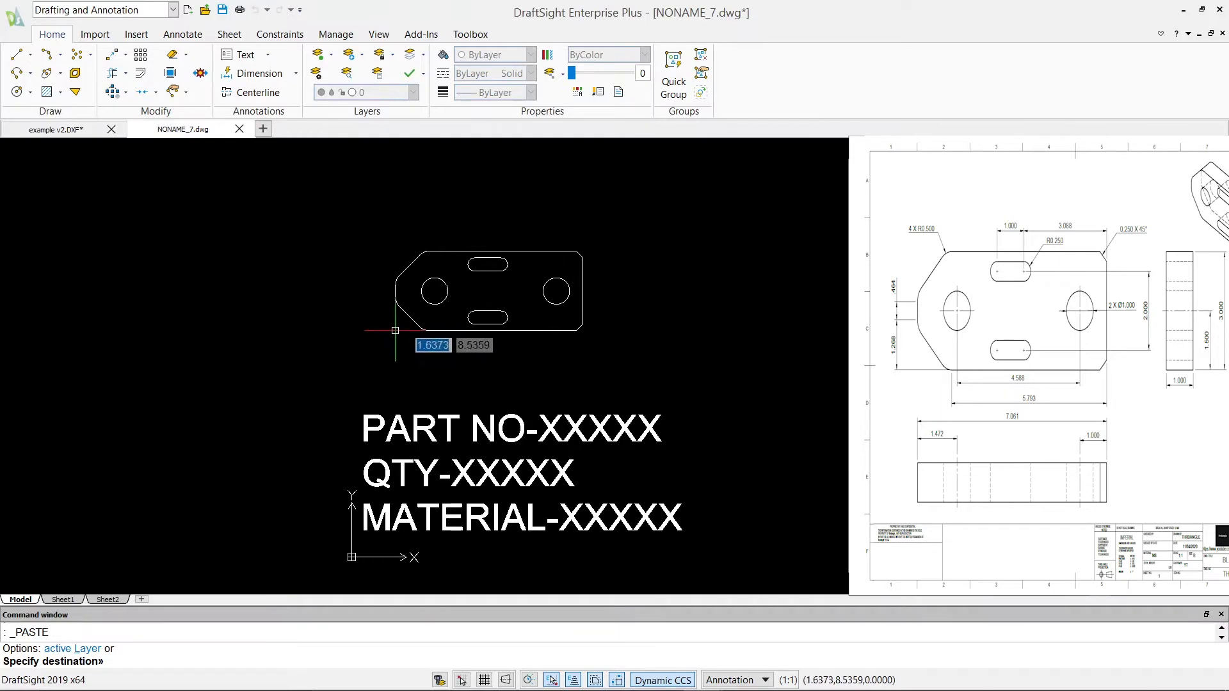
left_click(352, 325)
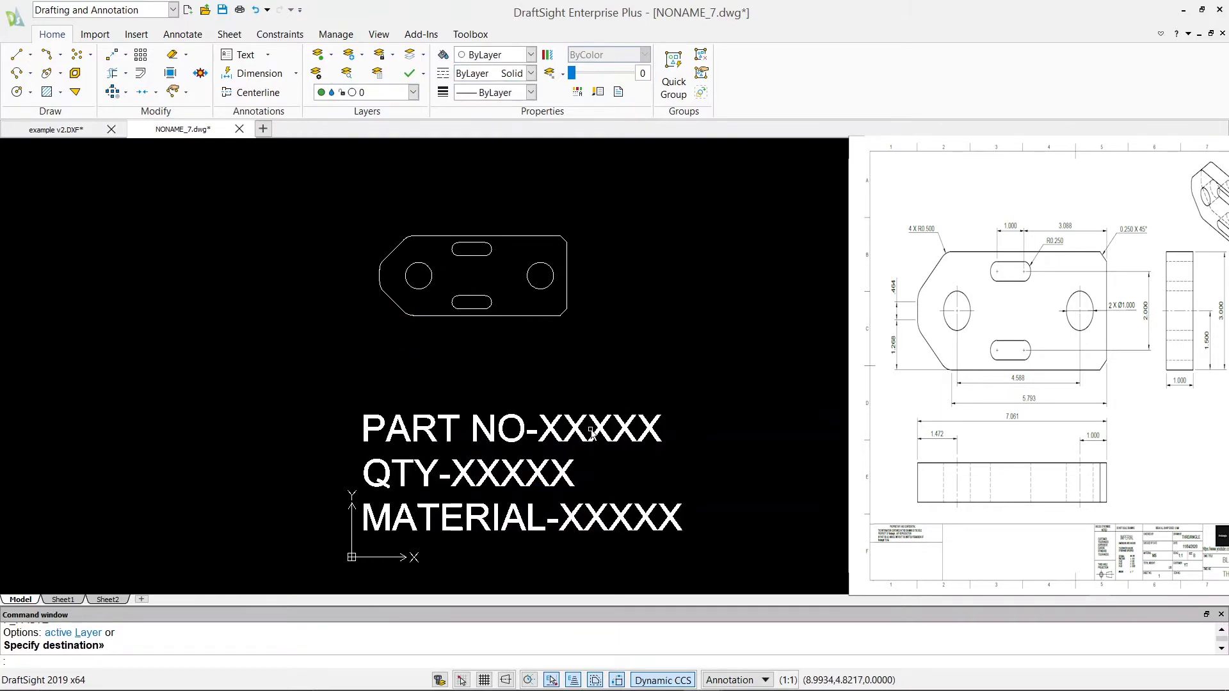
- Set the text height of the whole PART NO / QTY / MATERIAL note to 0.2000
double_click(523, 436)
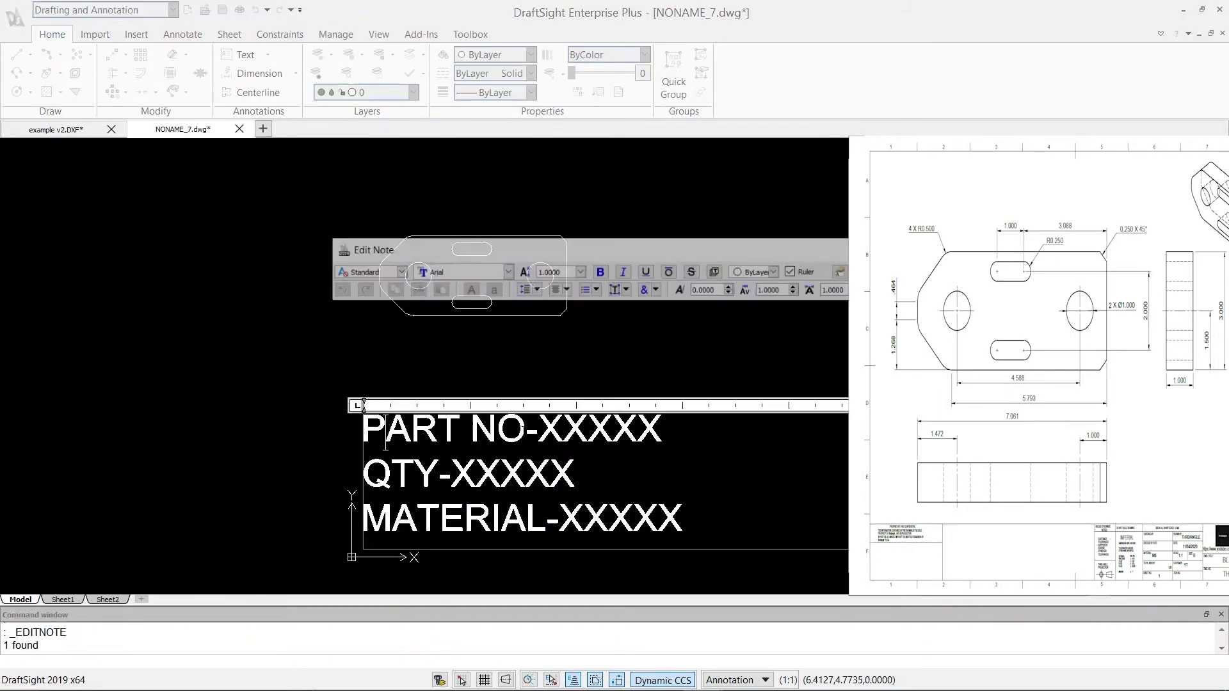
key("ctrl+a")
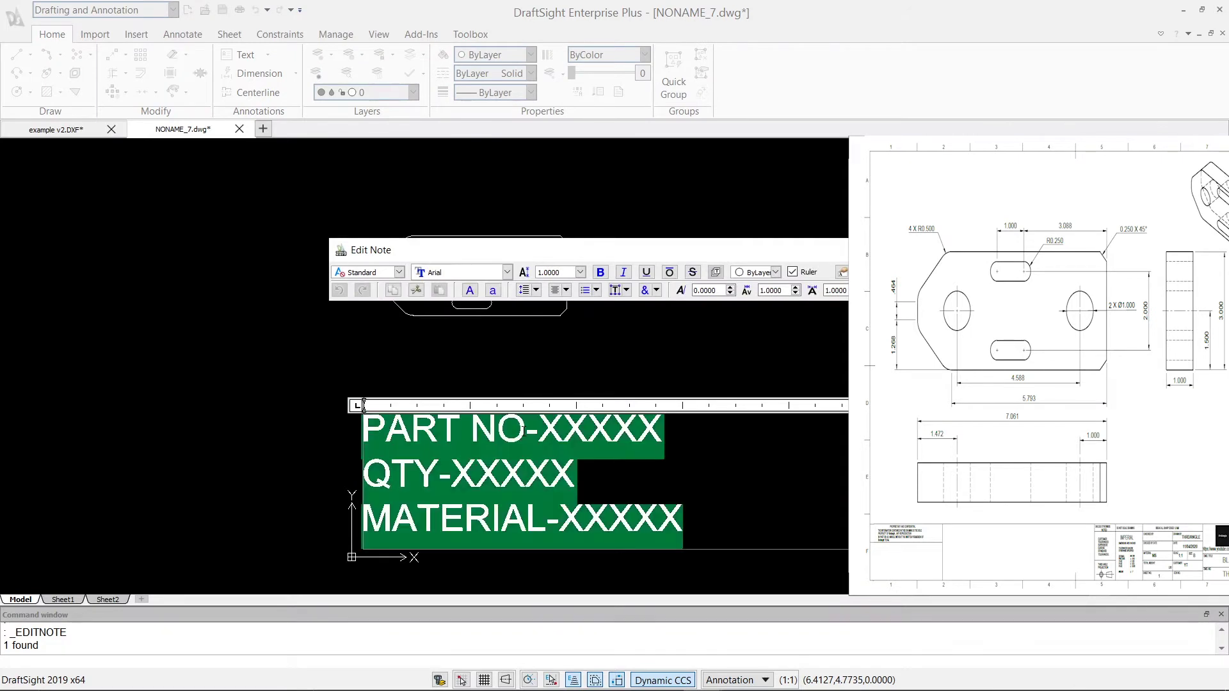
left_click(580, 272)
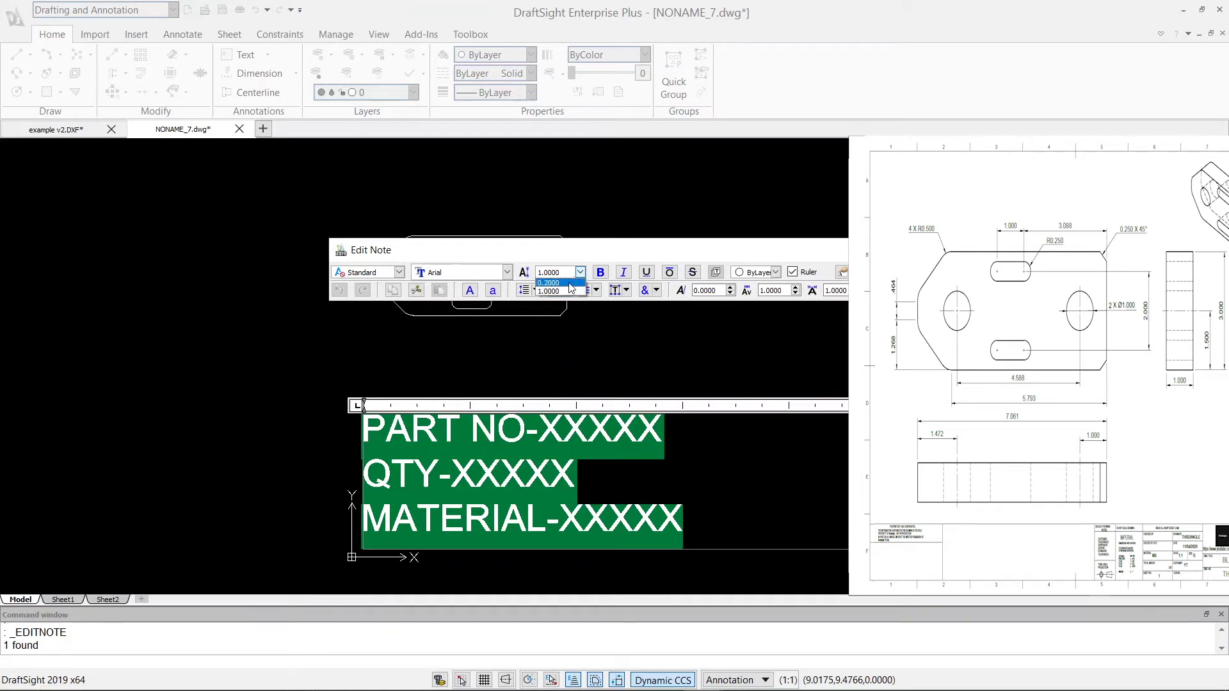
left_click(557, 283)
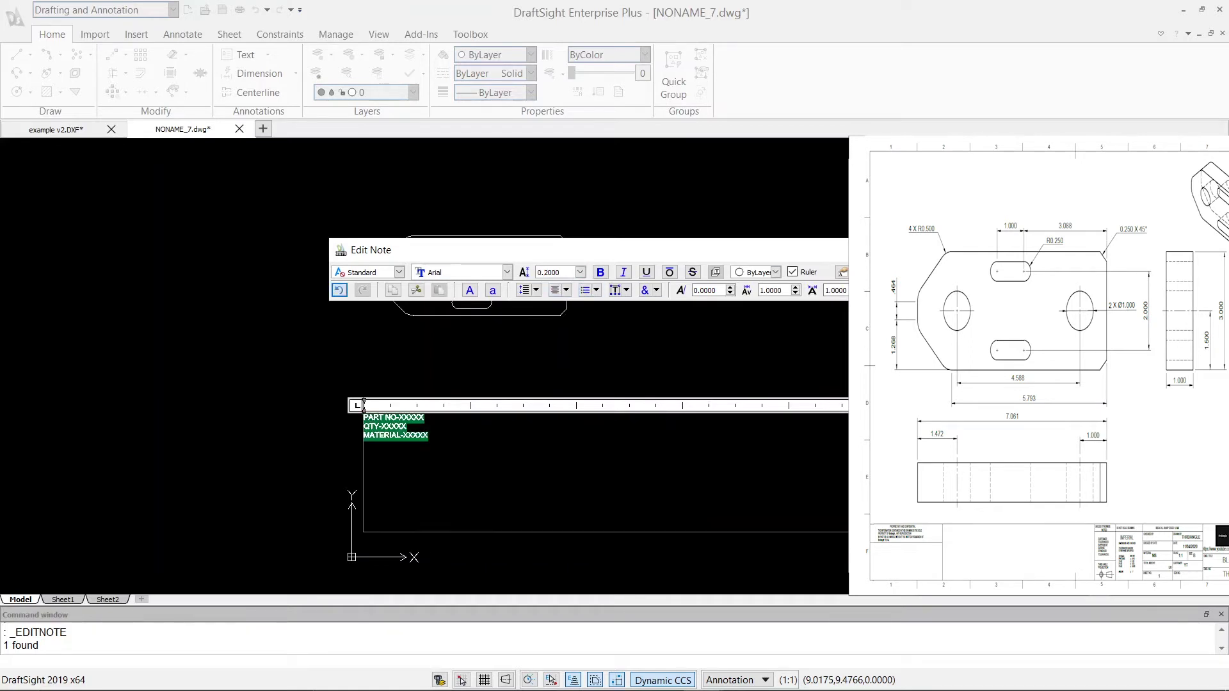
left_click(807, 378)
- Move the PART NO / QTY / MATERIAL note to just below the part outline
left_click(365, 417)
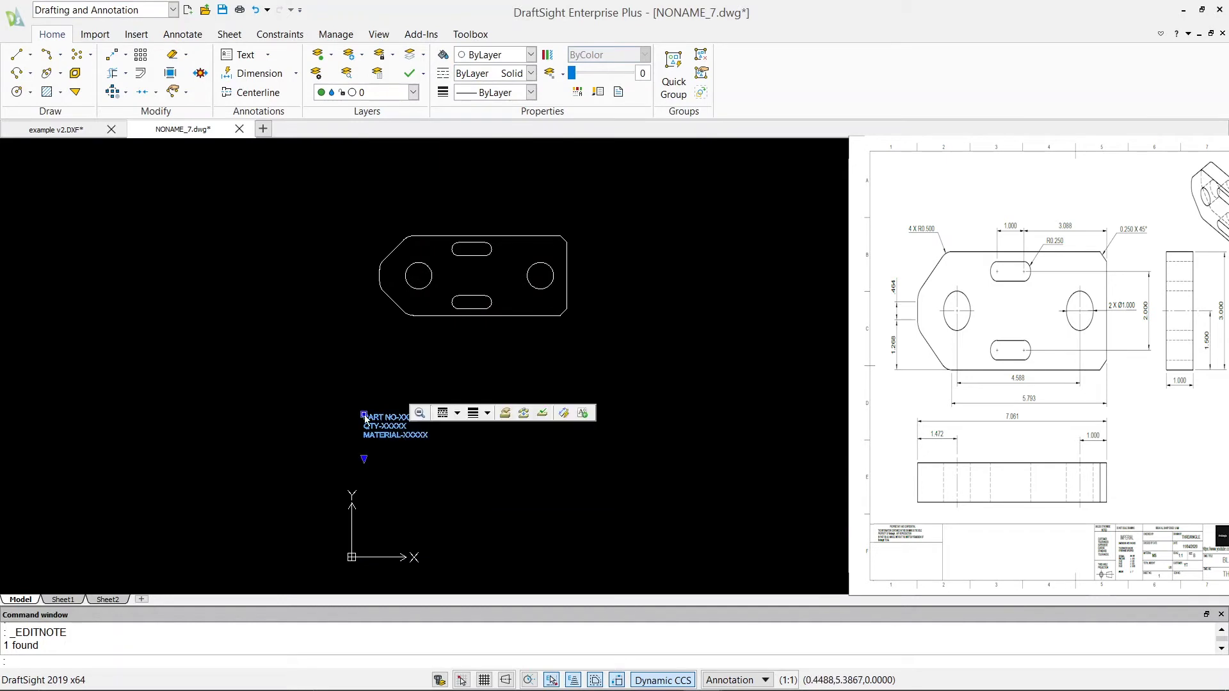
left_click(365, 417)
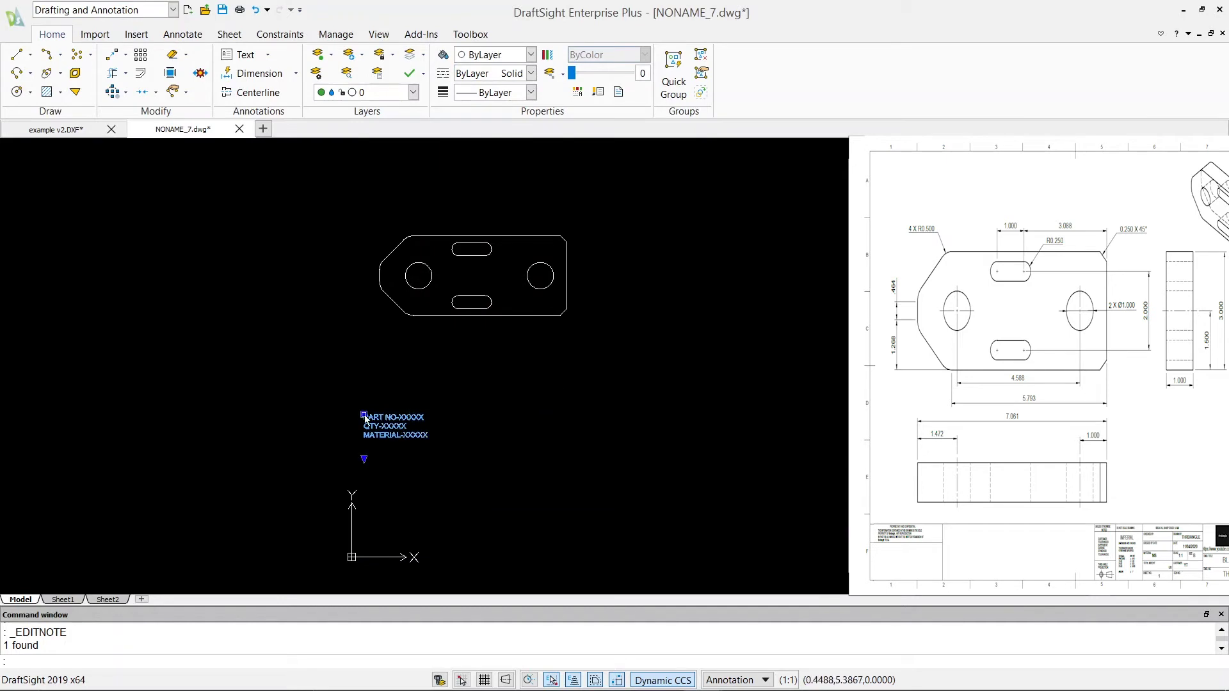
left_click(433, 344)
left_click(582, 395)
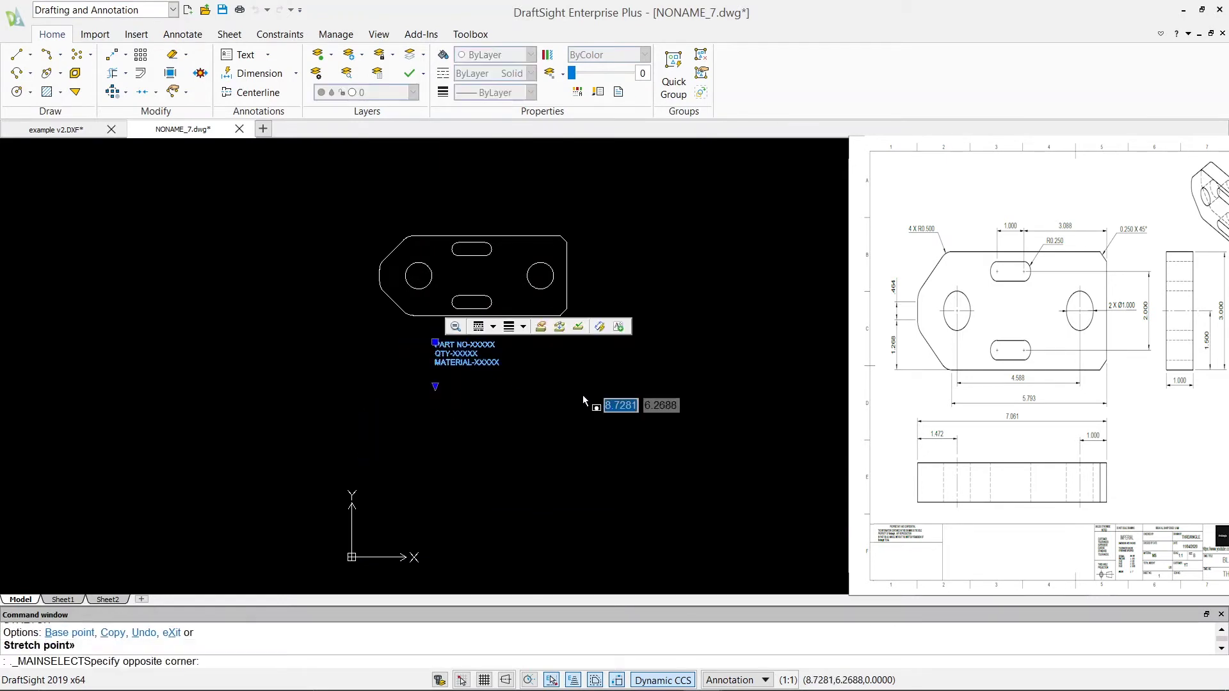
left_click(583, 397)
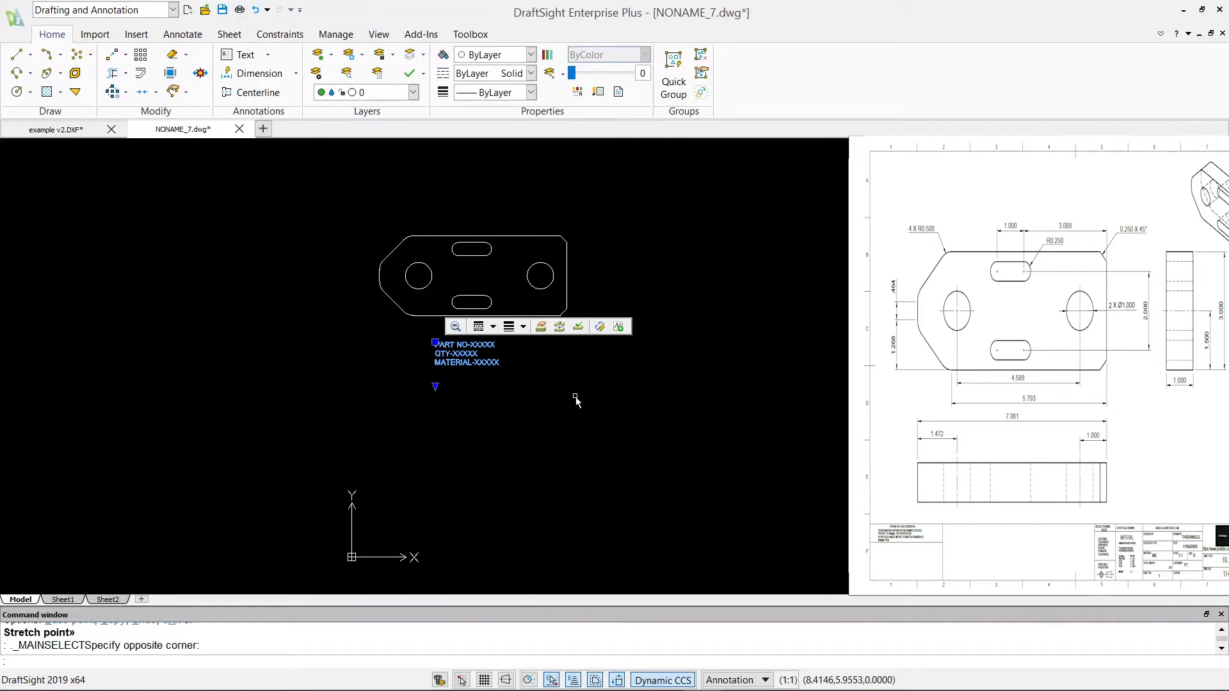
key("Escape")
scroll(486, 269, "up", 2)
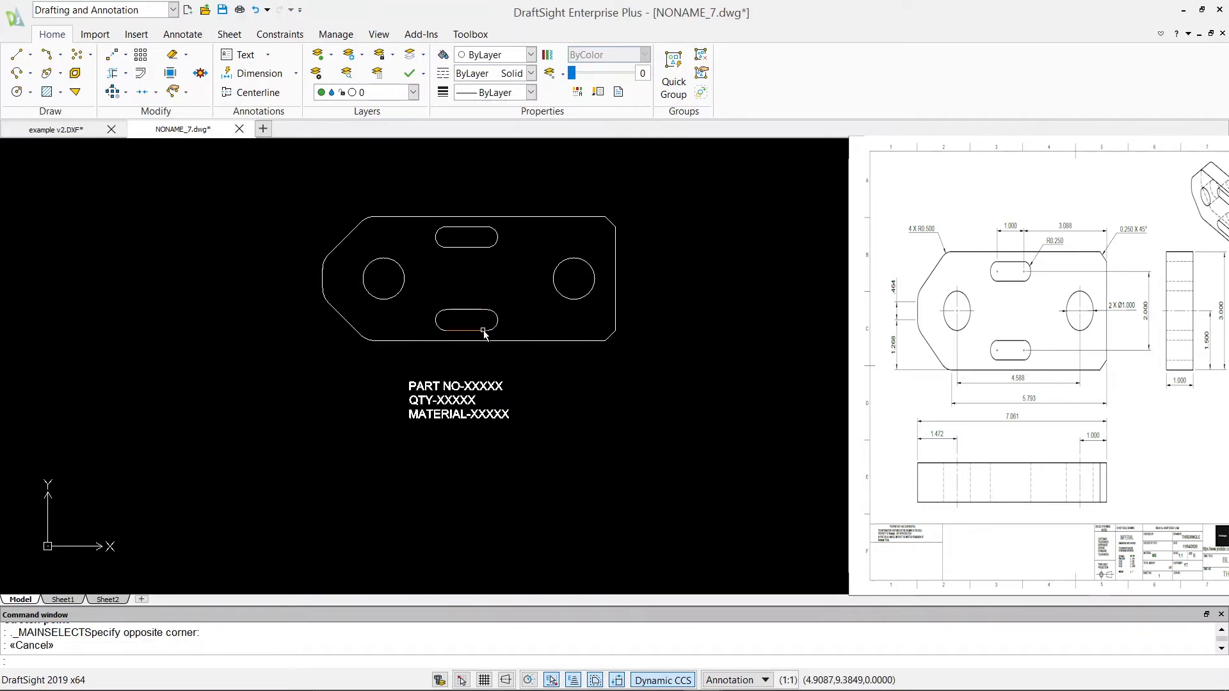
middle_click_drag(502, 333, 534, 358)
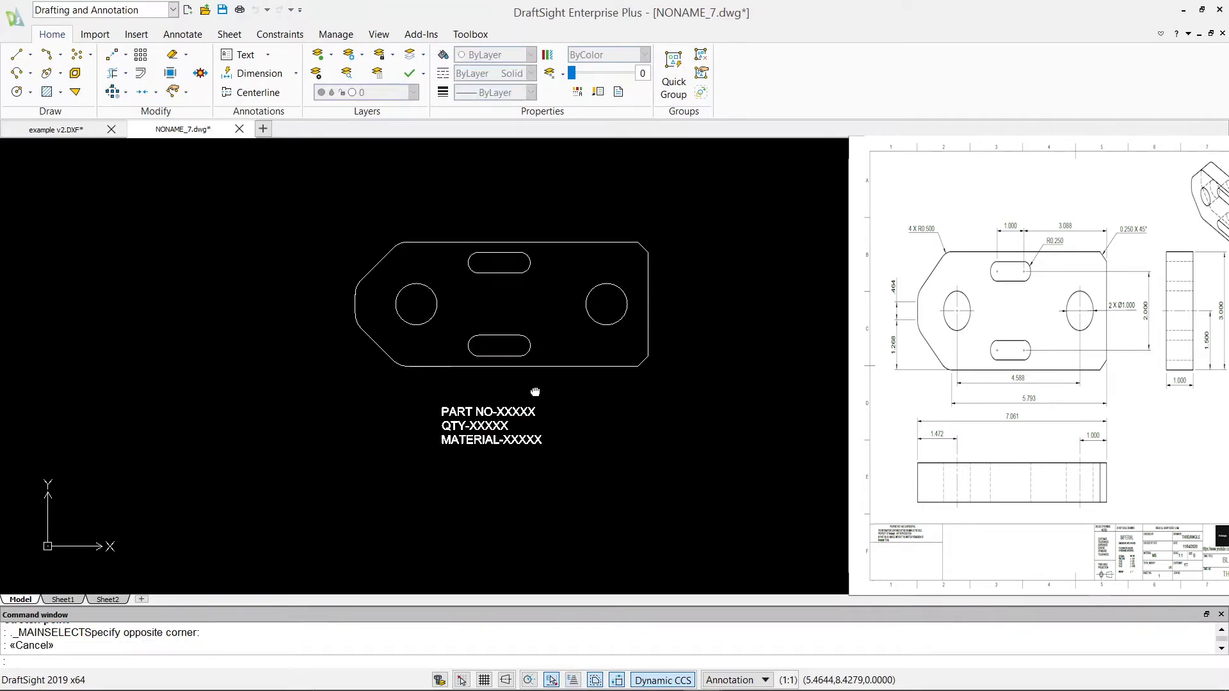
left_click(446, 414)
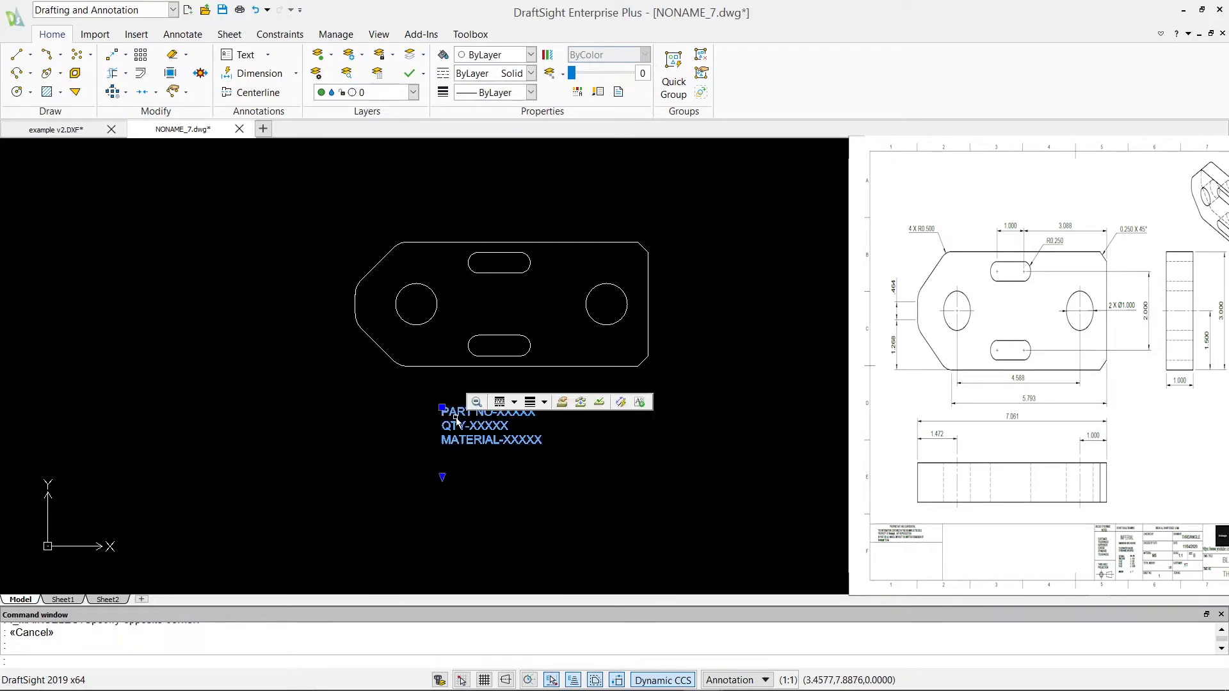
left_click(789, 384)
key("Escape")
key("Escape")
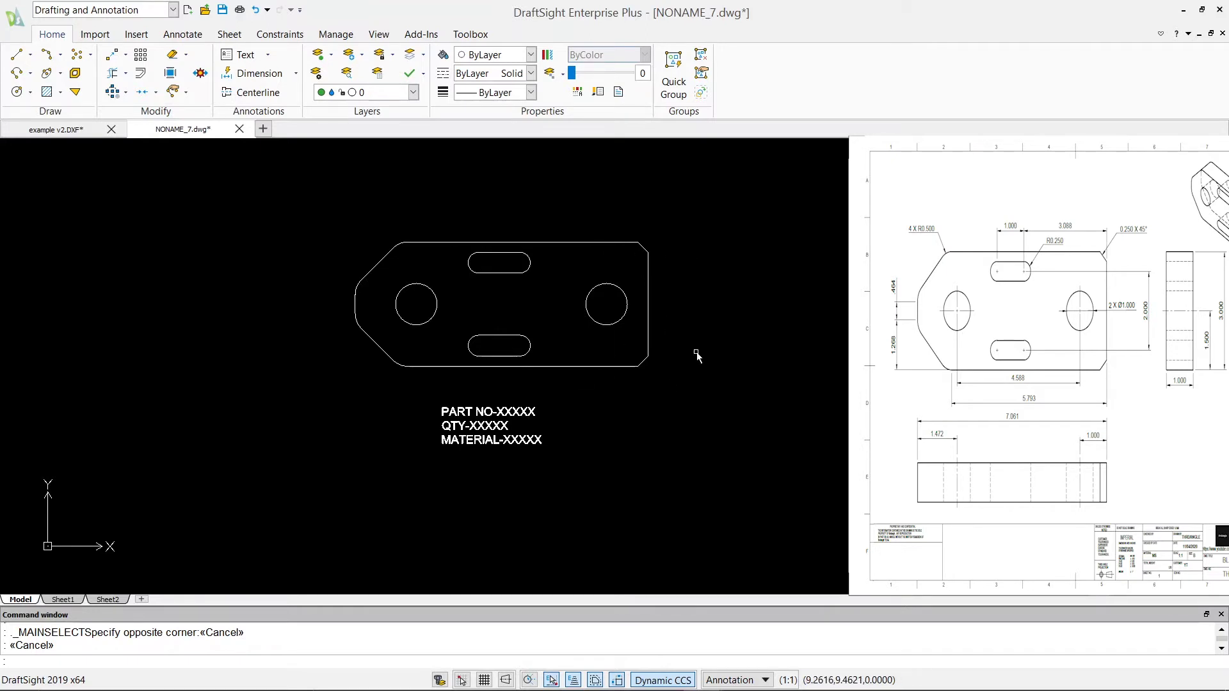
- Make the dimension layer active and add a horizontal linear dimension for the part's overall length above the outline
left_click(413, 94)
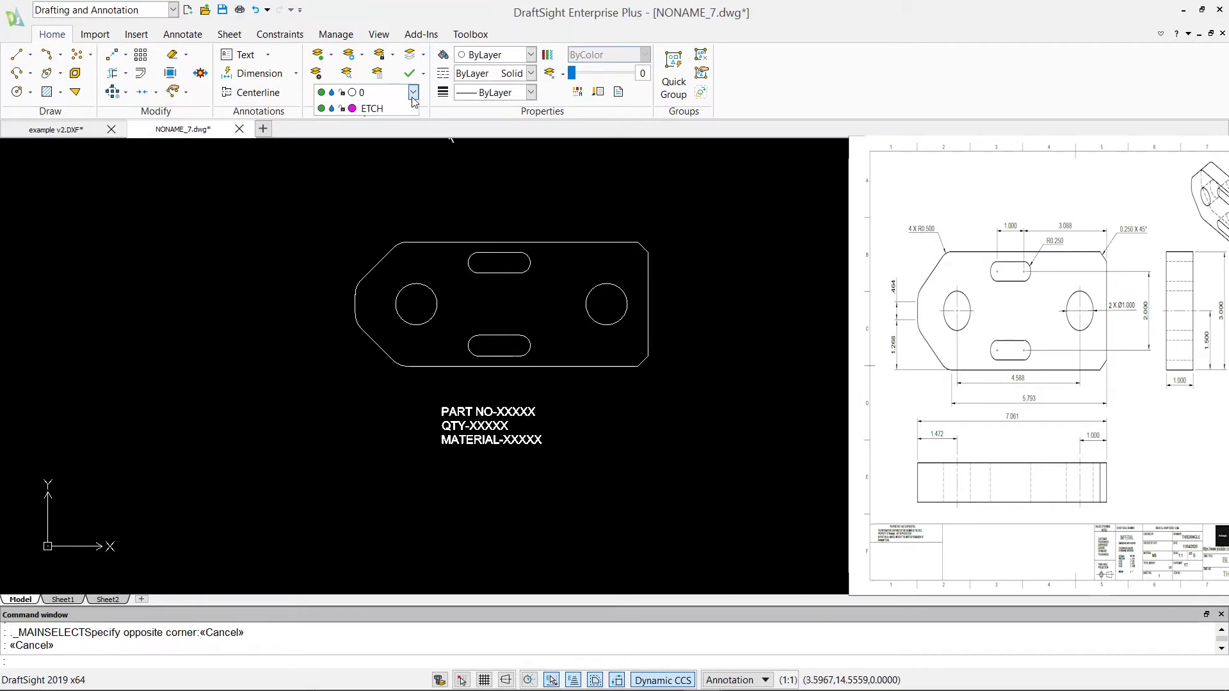
left_click(389, 146)
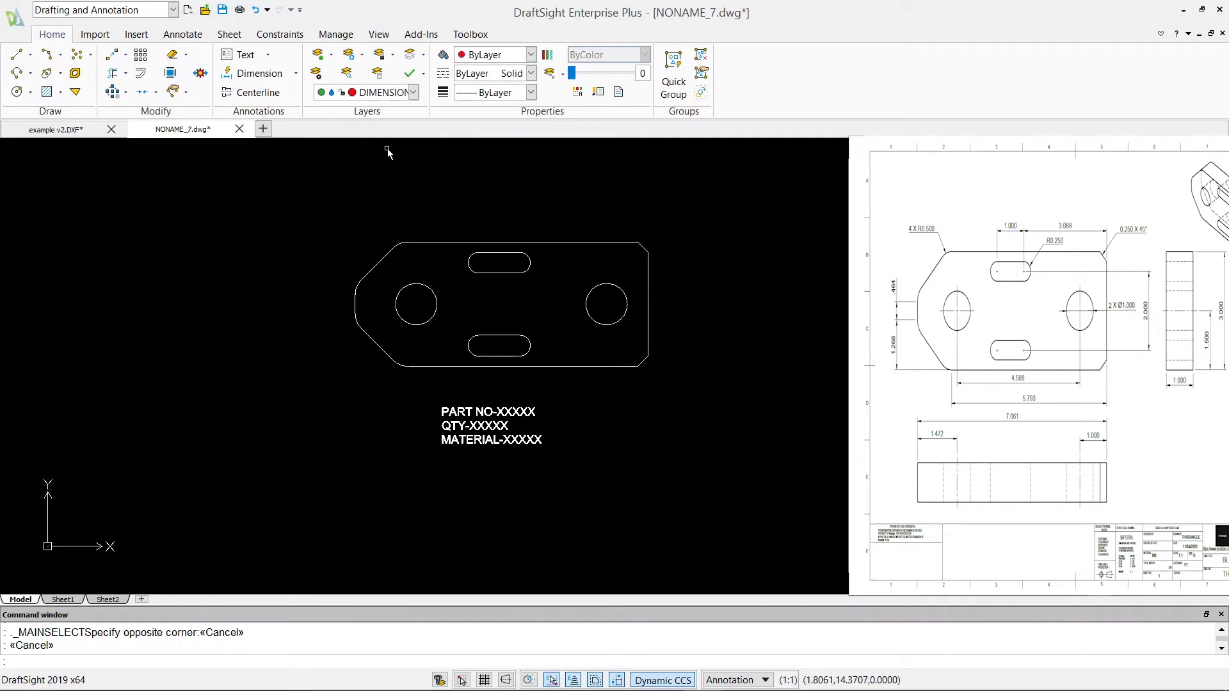
left_click(296, 74)
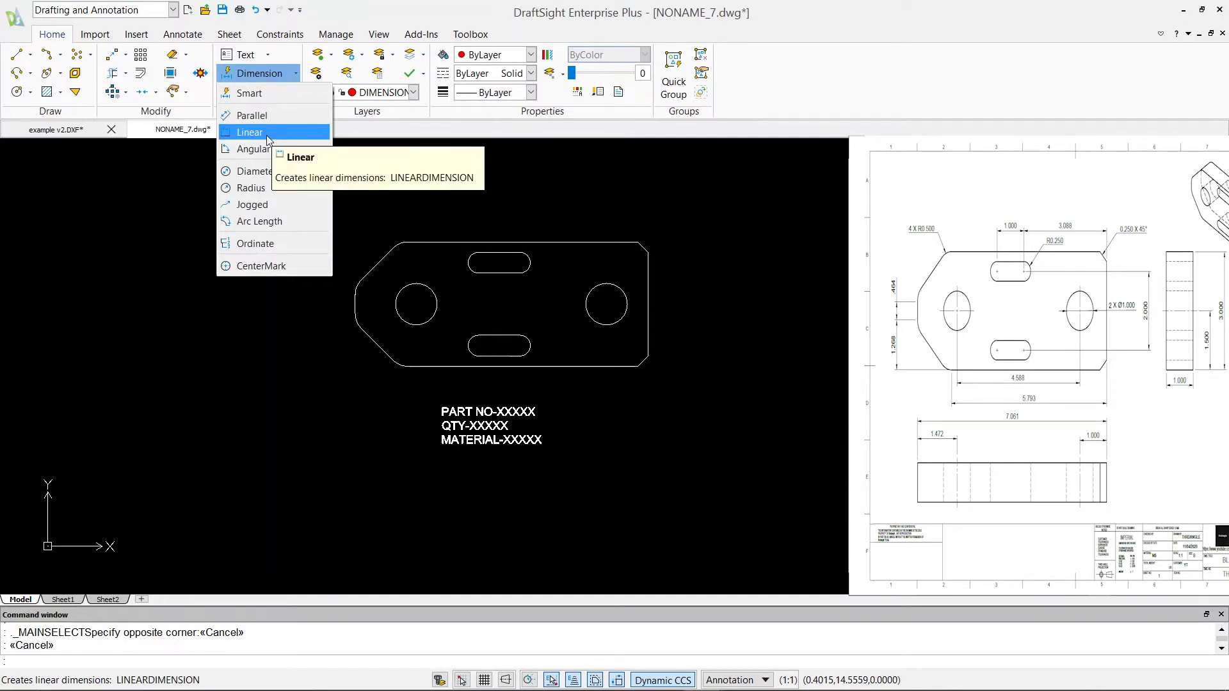
left_click(267, 137)
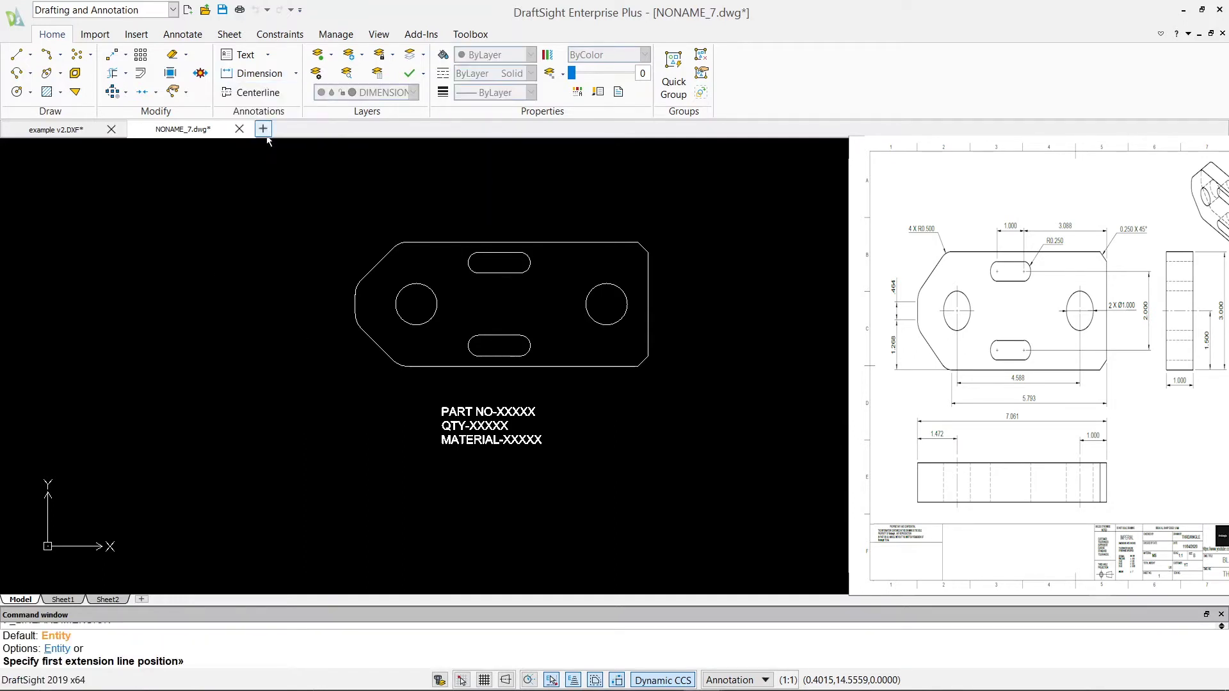
left_click(648, 252)
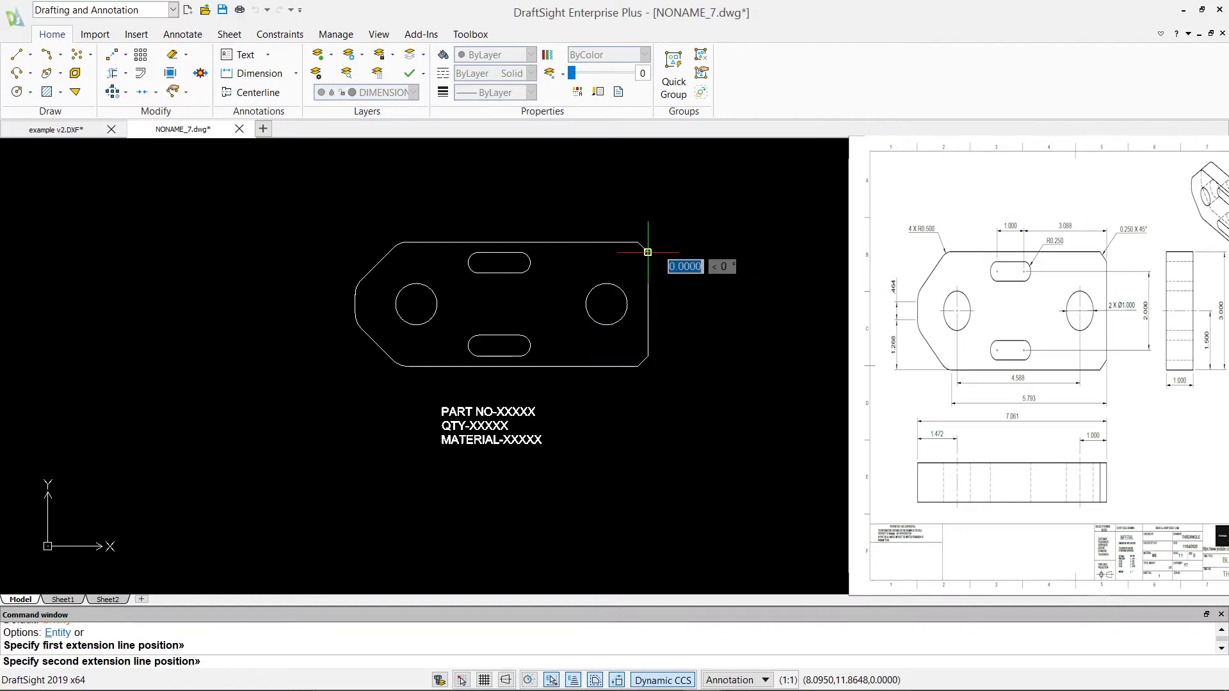
left_click(356, 288)
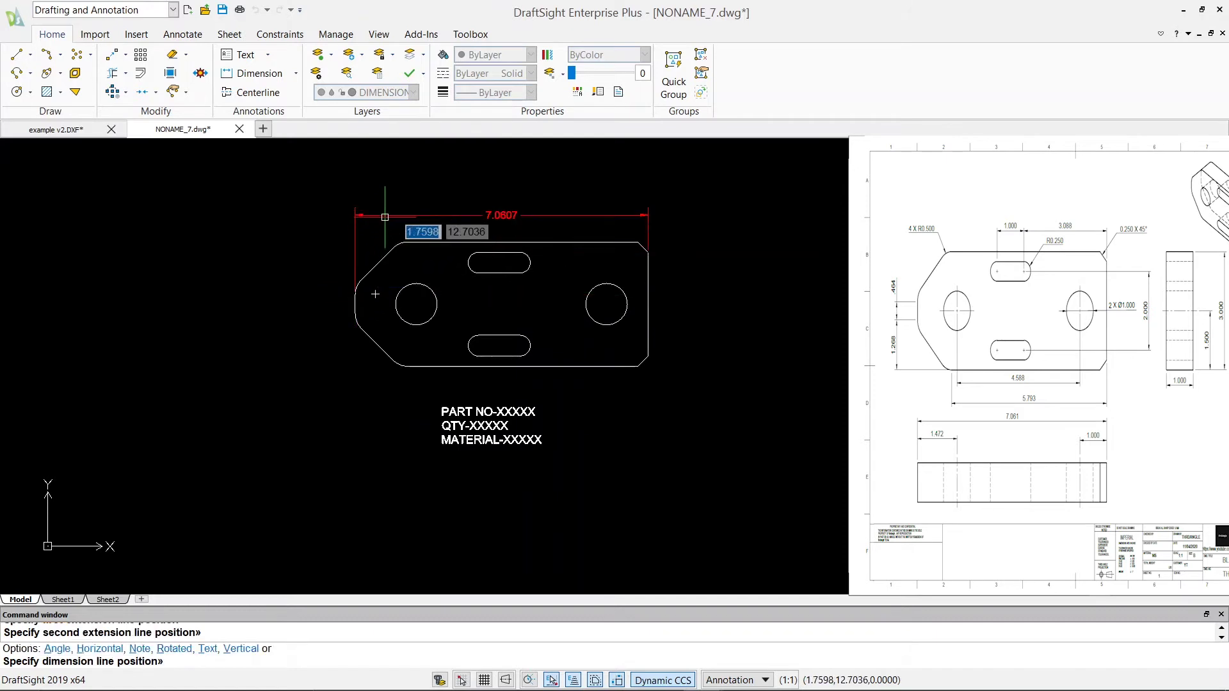
left_click(407, 213)
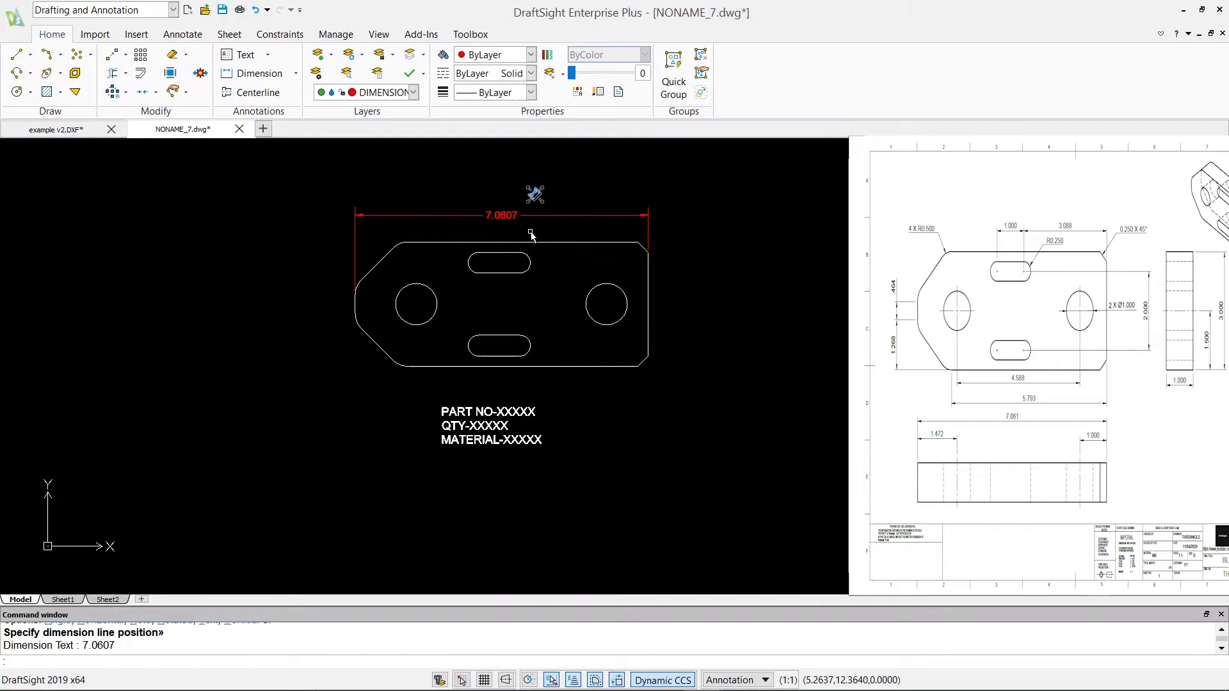
key("Escape")
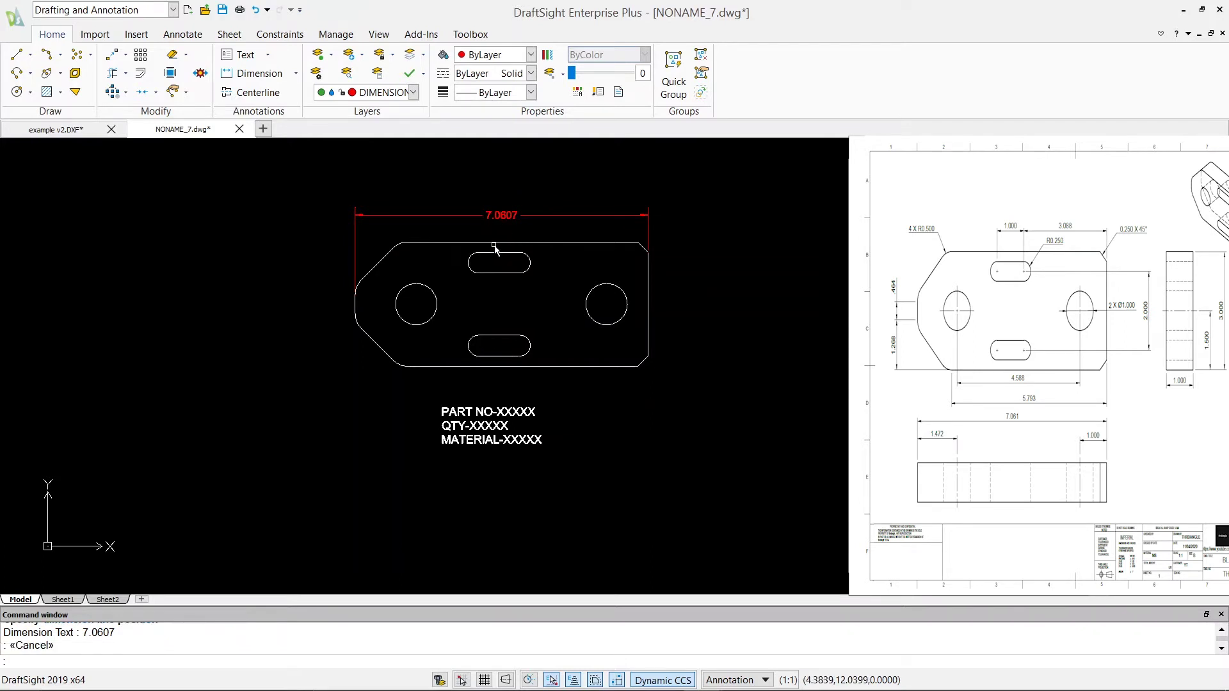
key("Escape")
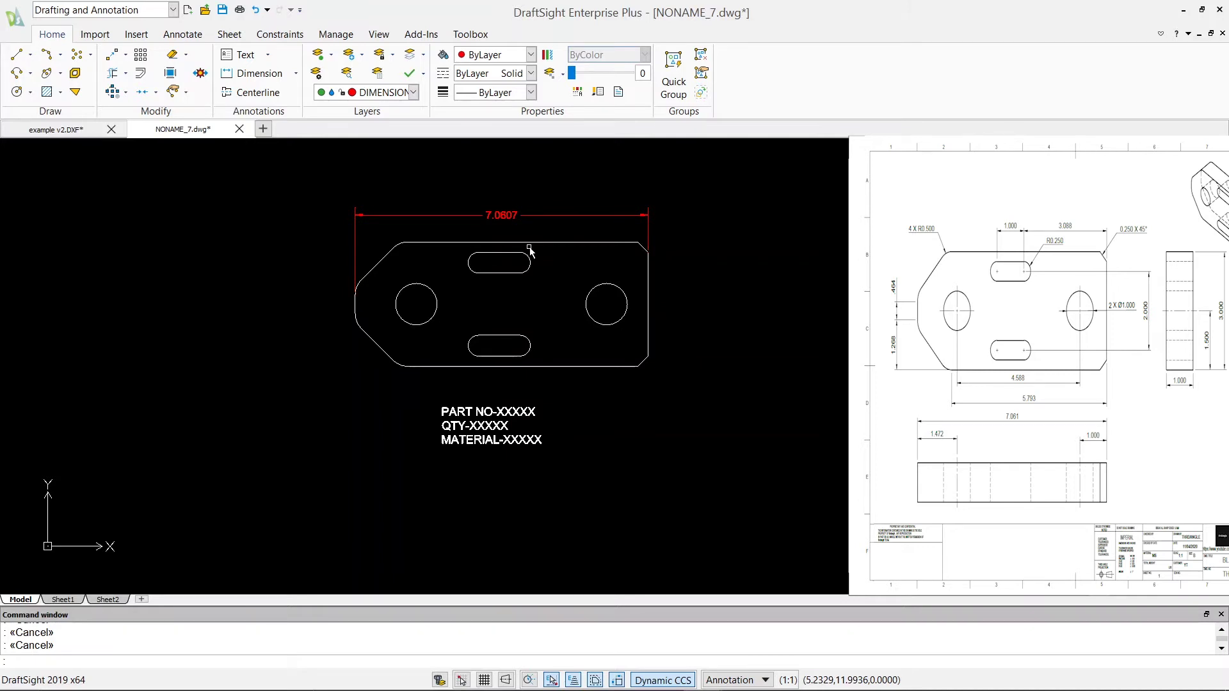
- Set the linear dimension precision of the Standard dimension style to 0.00
type("UNITS")
key("Return")
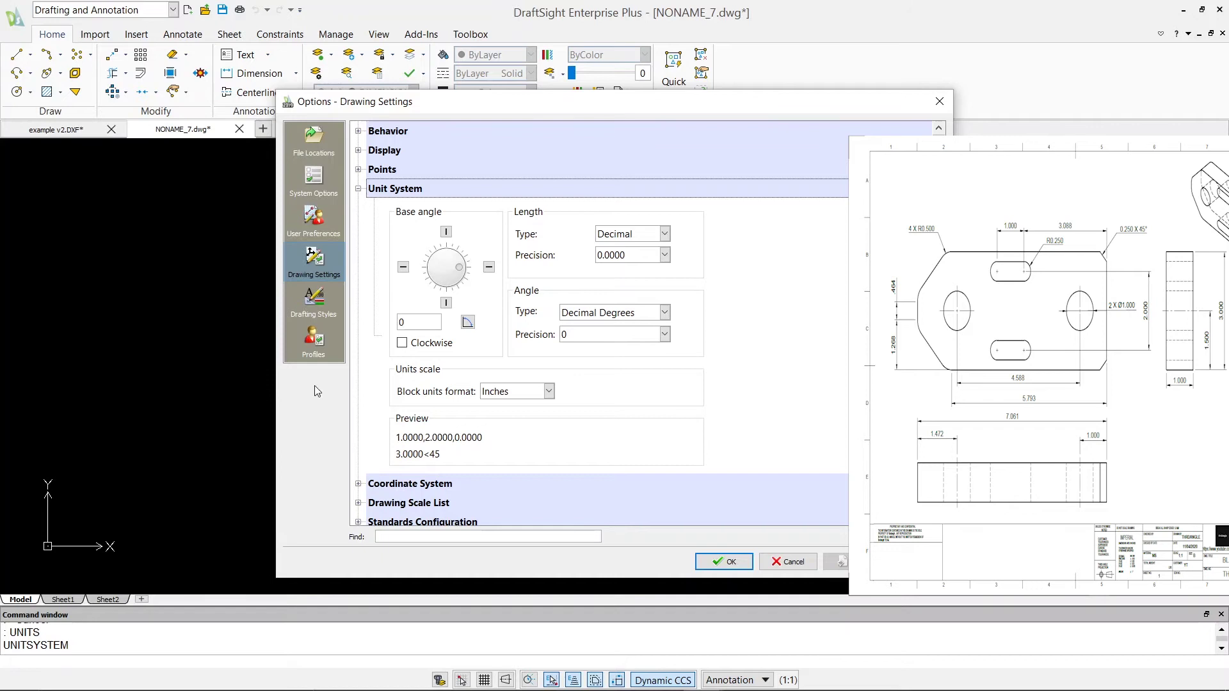
left_click(316, 304)
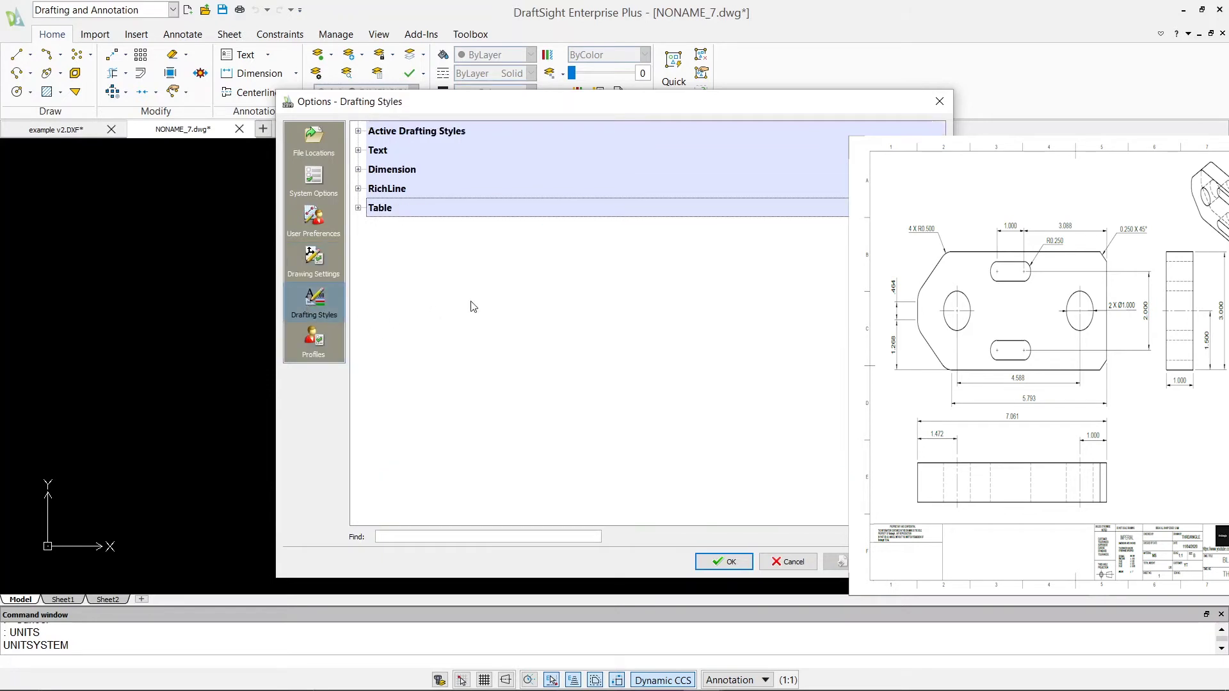
left_click(358, 169)
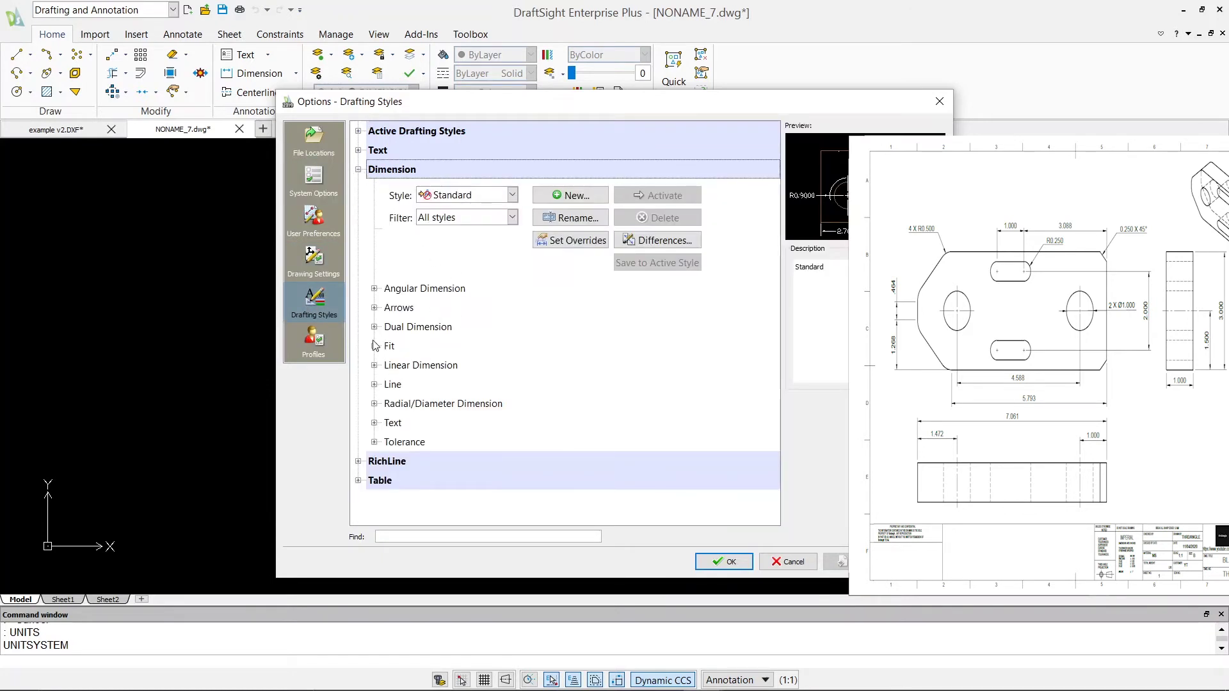
left_click(374, 364)
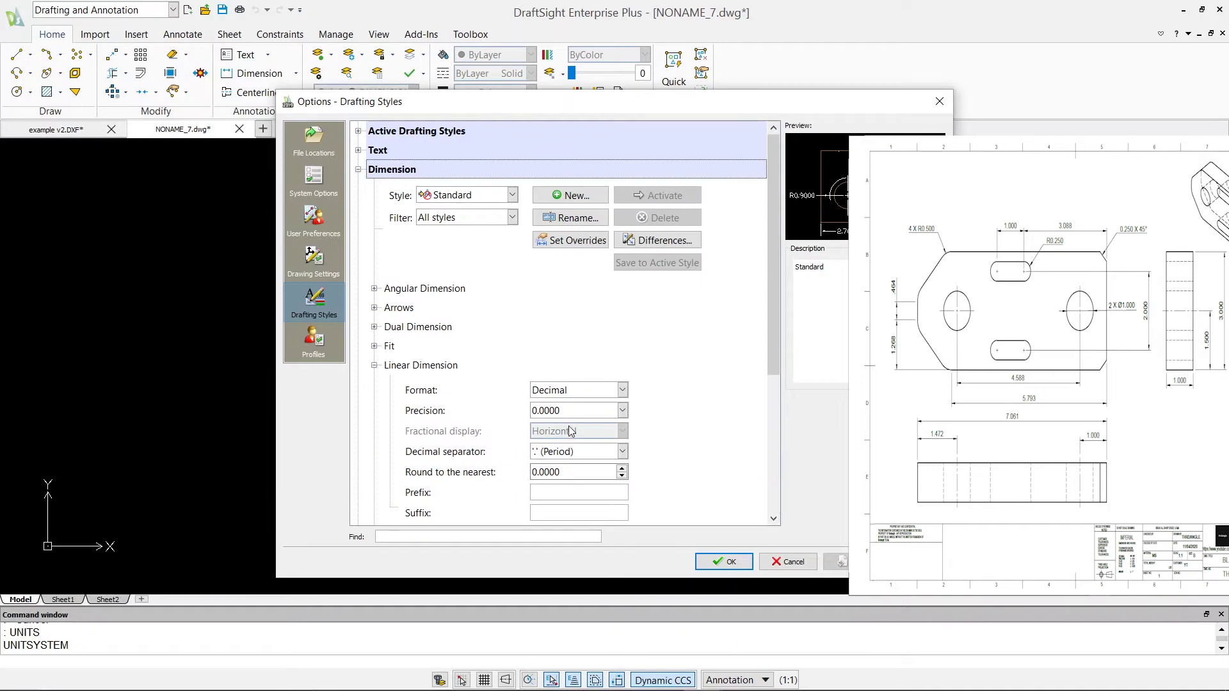
scroll(597, 419, "down", 3)
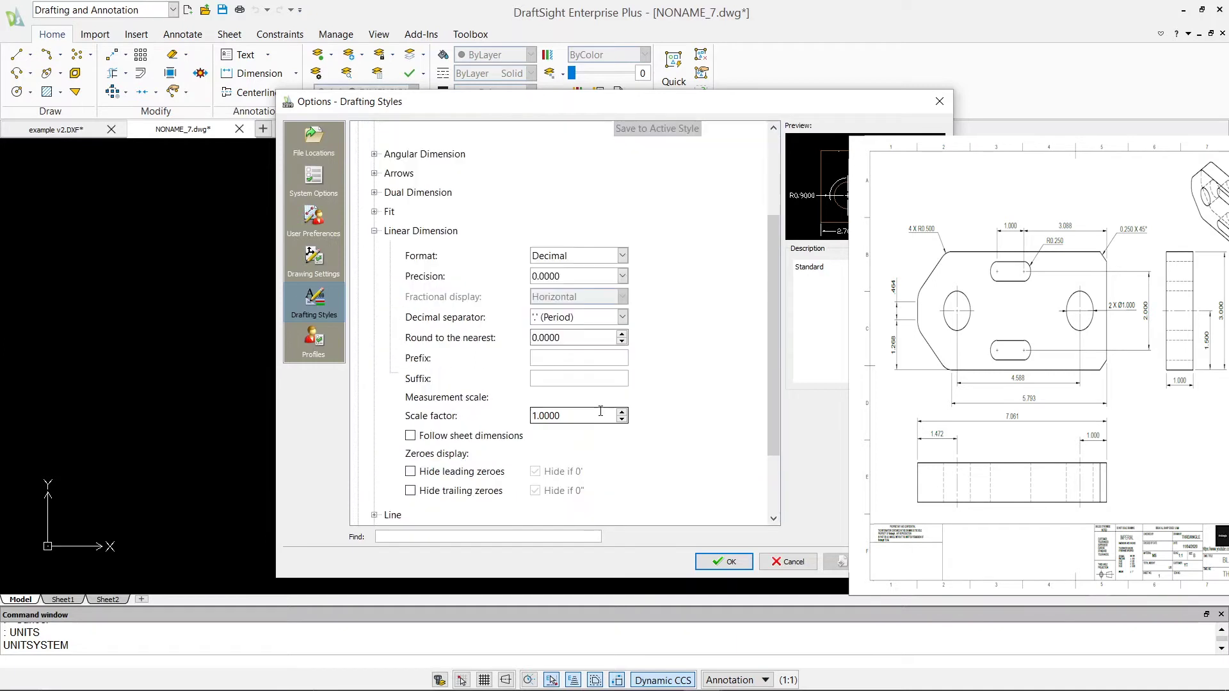
left_click(622, 276)
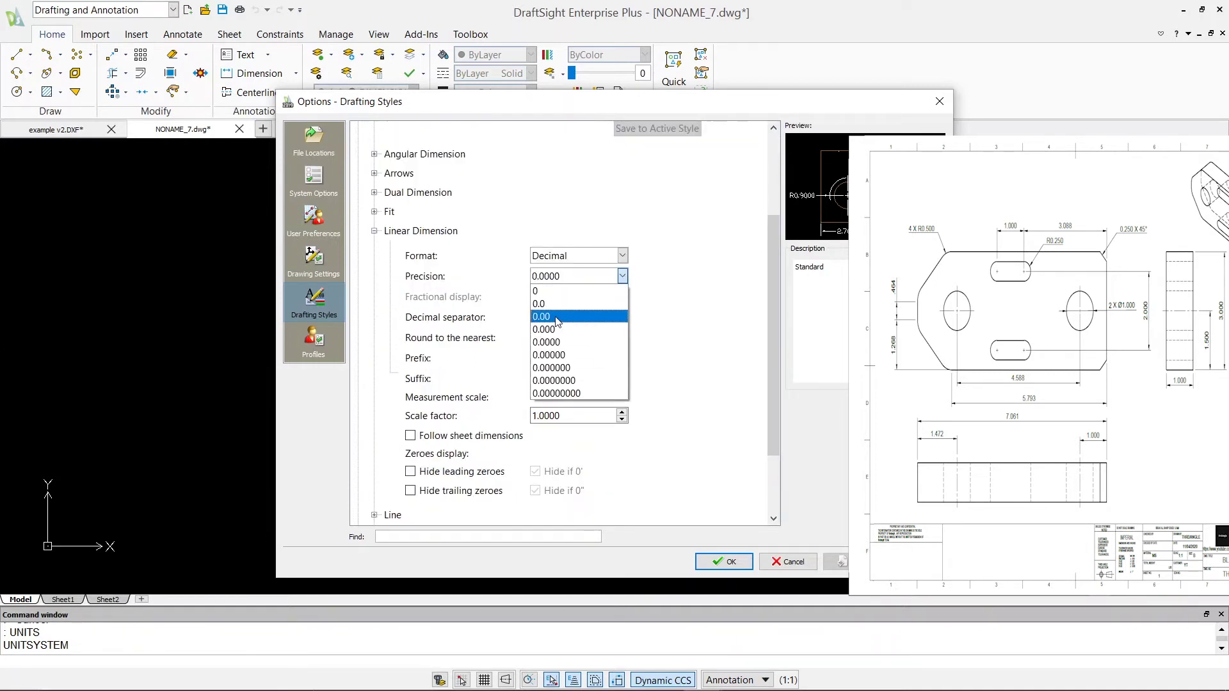
left_click(556, 317)
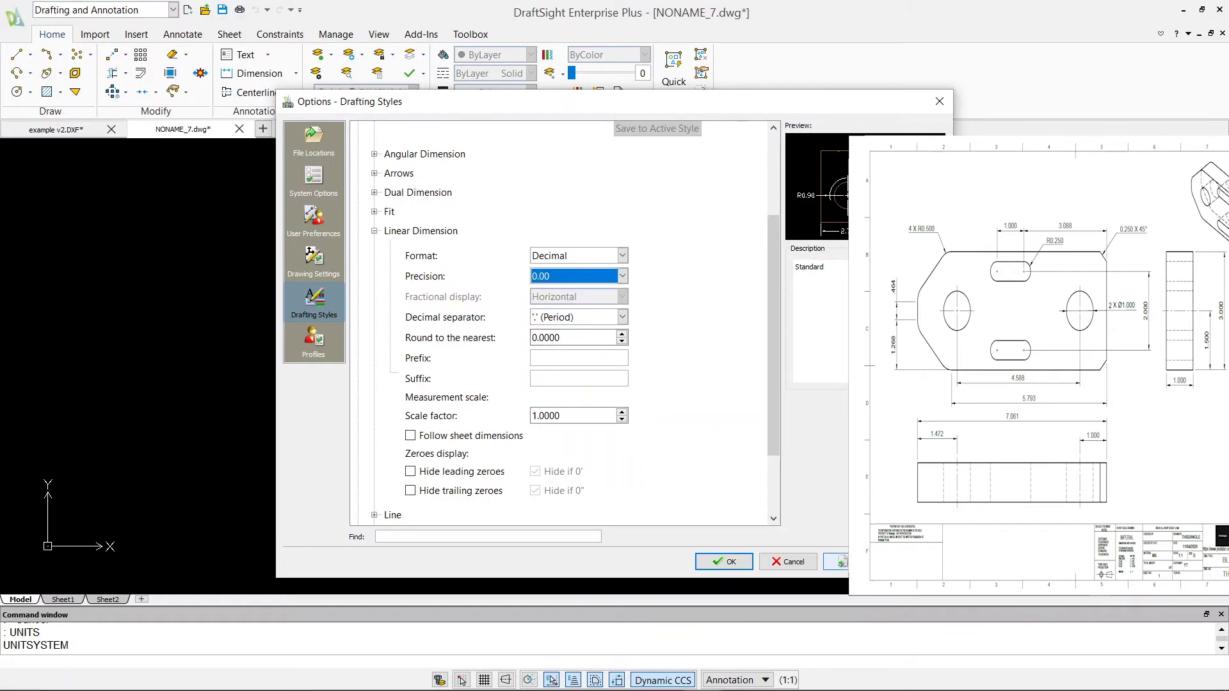
left_click(723, 561)
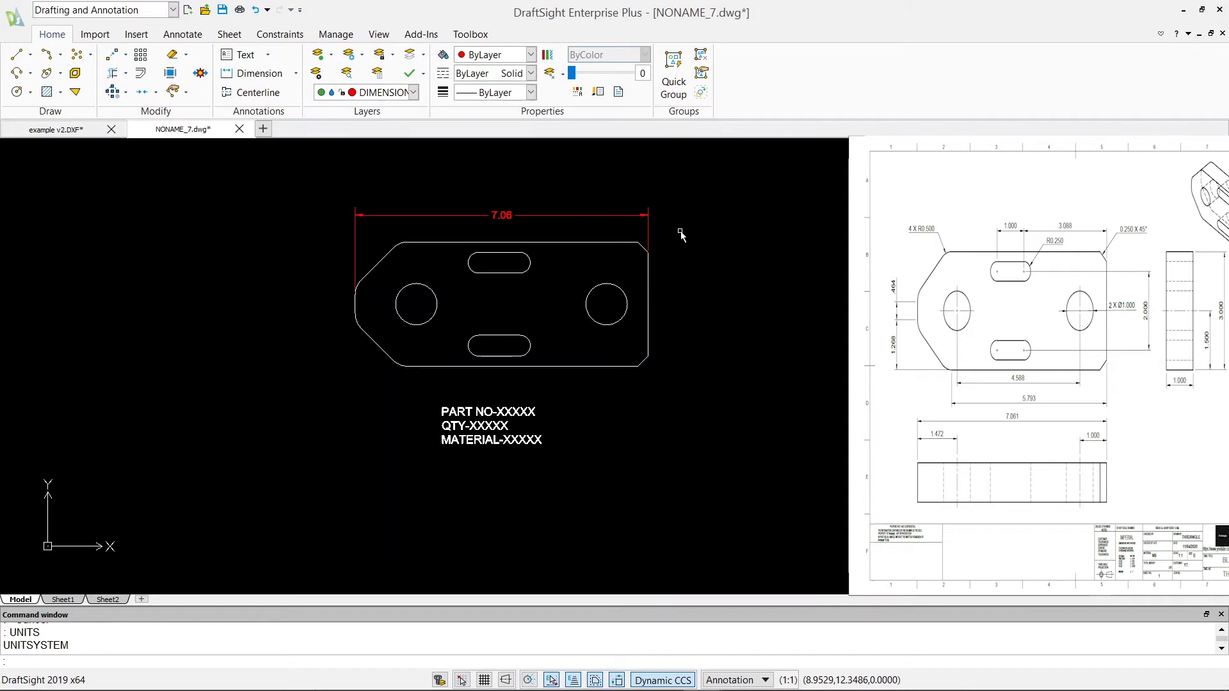
- Add a vertical linear dimension for the part's overall height beside its right-hand edge
scroll(680, 237, "up", 1)
scroll(365, 254, "up", 1)
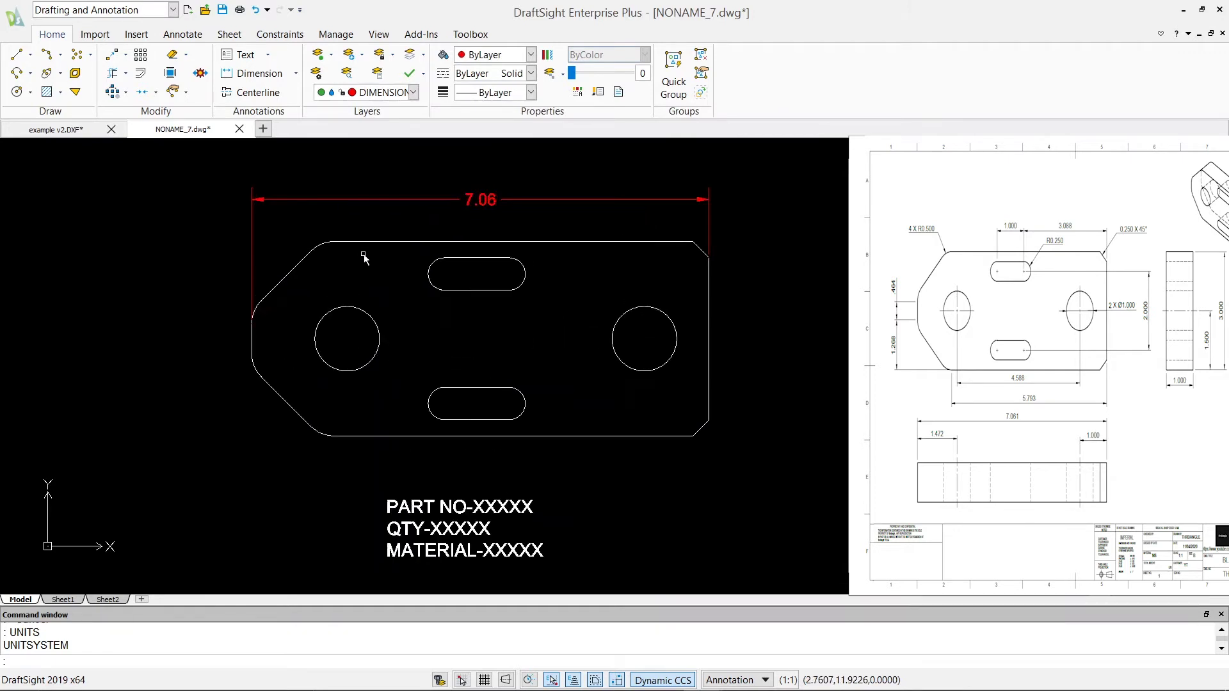
left_click(258, 73)
left_click(695, 245)
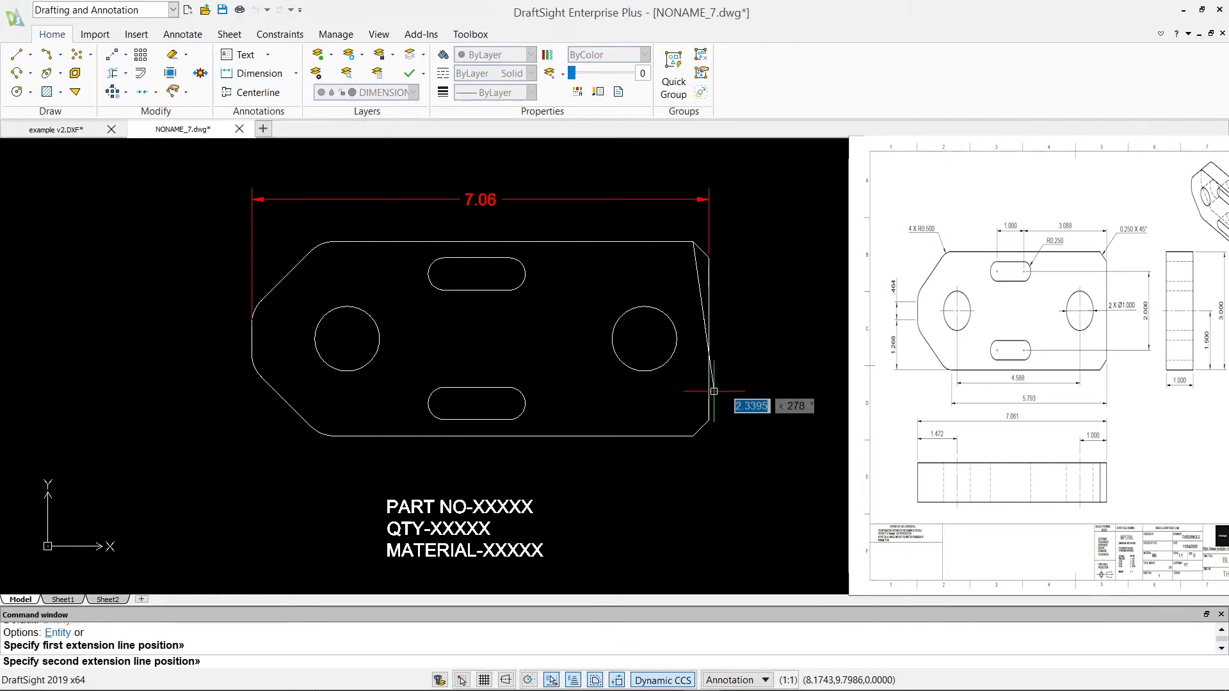
left_click(693, 435)
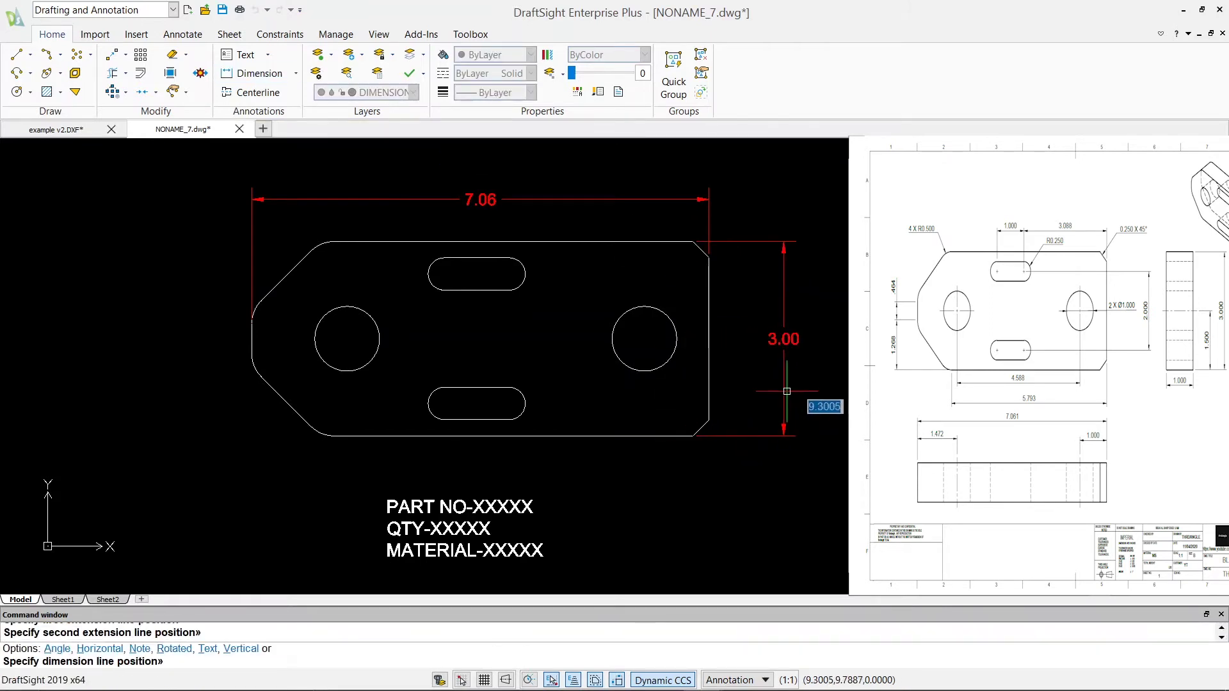
left_click(767, 359)
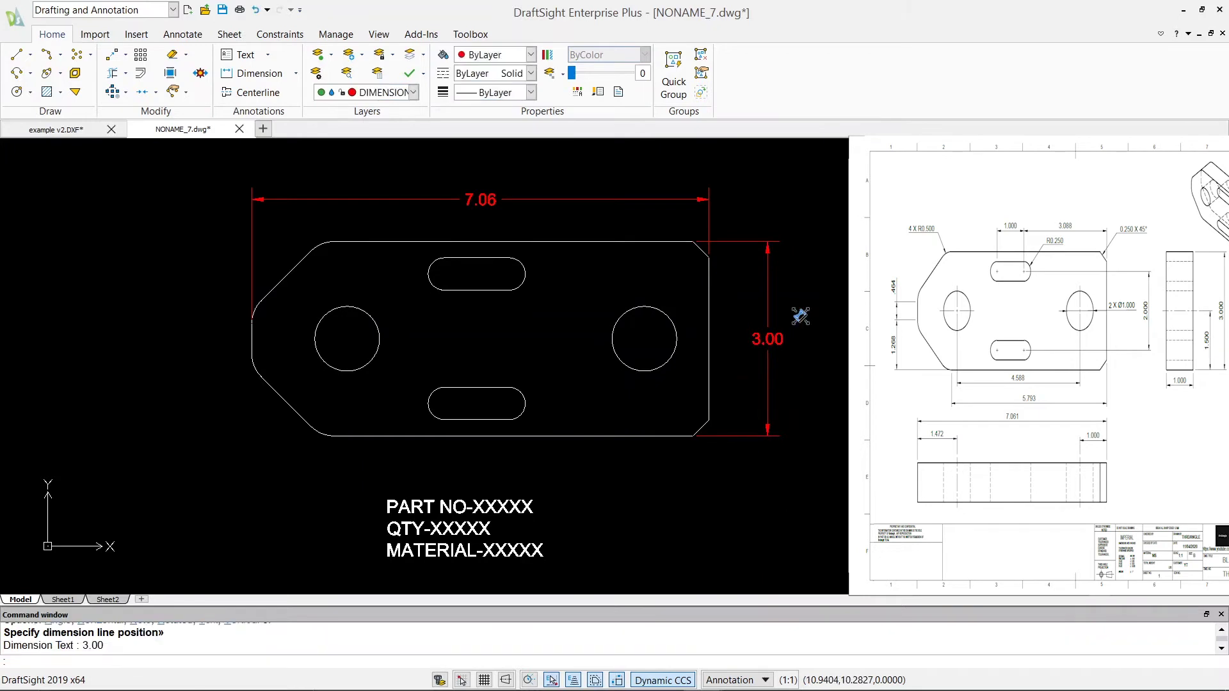
key("Escape")
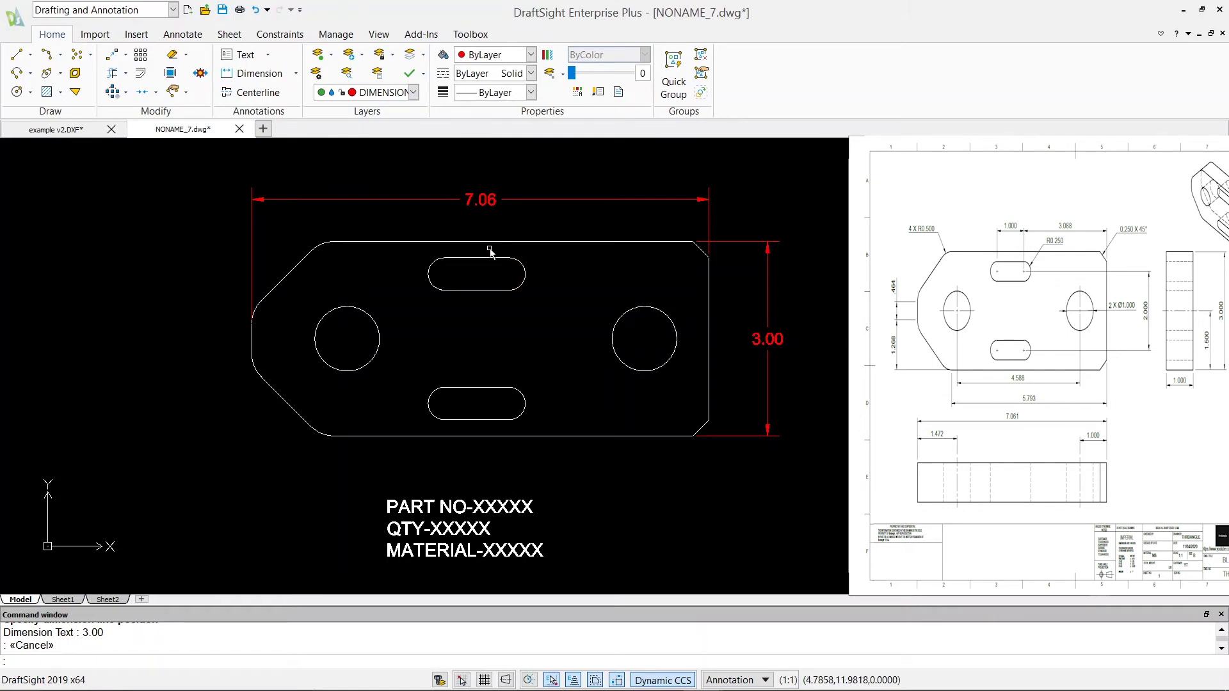
- Add a vertical linear dimension for the upper slot's height, placed just beyond the slot's right-hand end
left_click(256, 73)
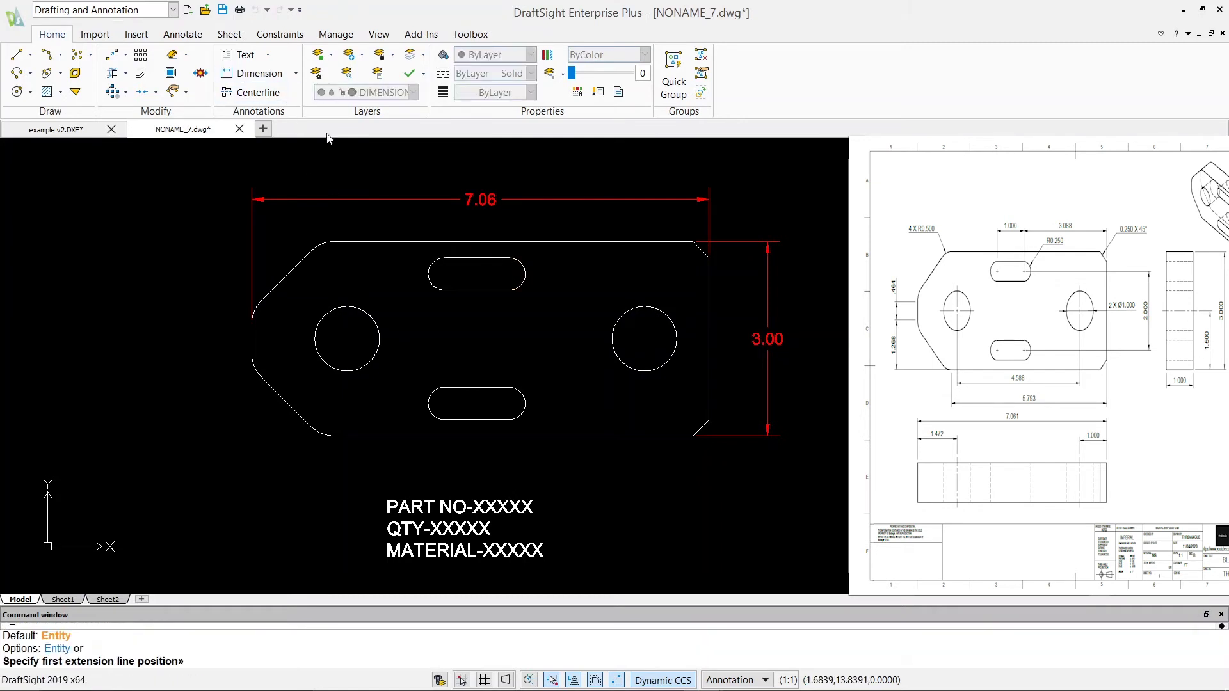
left_click(477, 259)
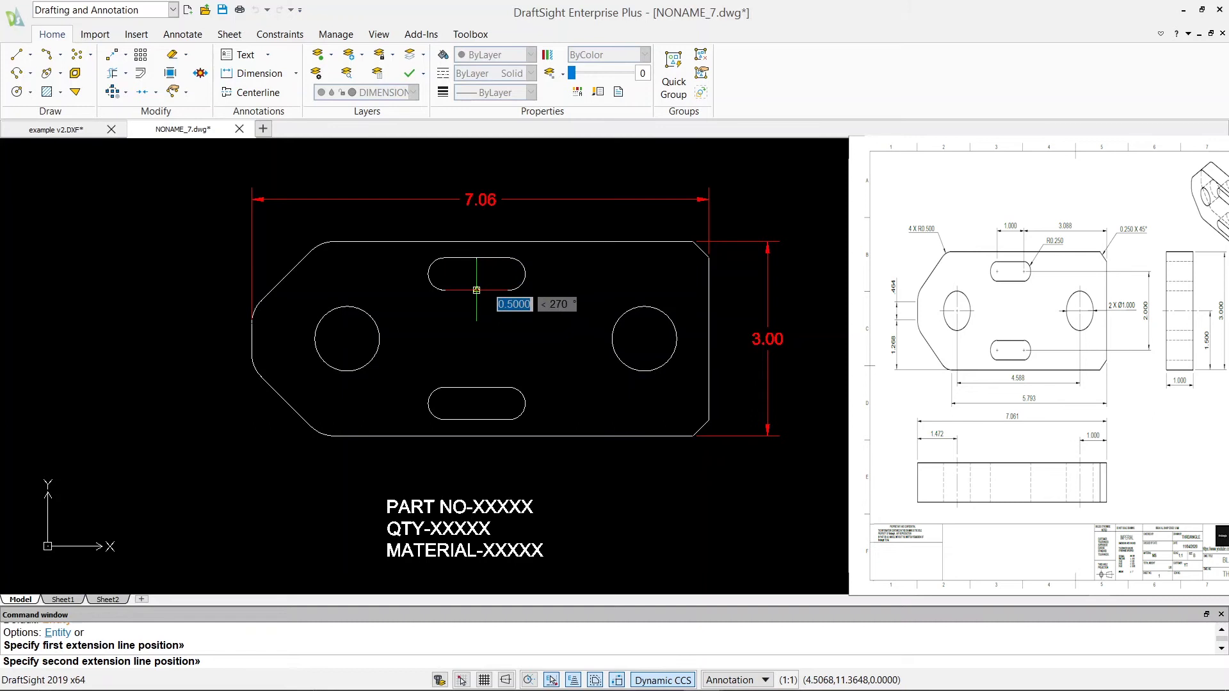
left_click(476, 290)
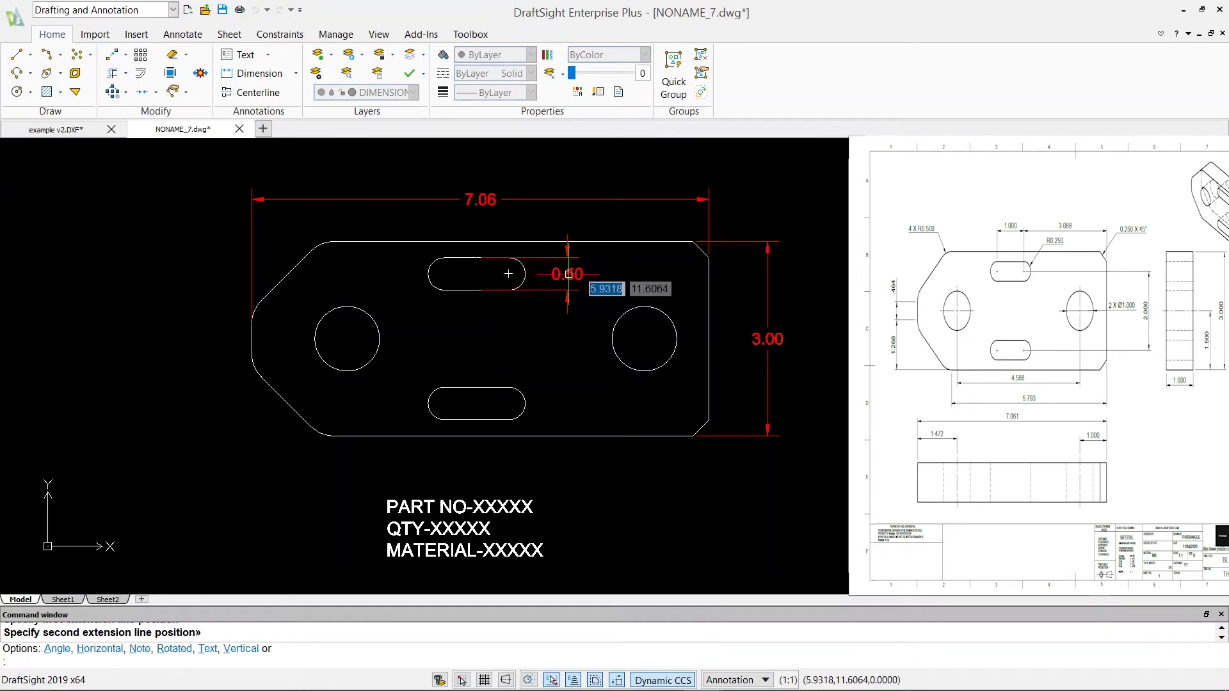
left_click(567, 274)
key("Escape")
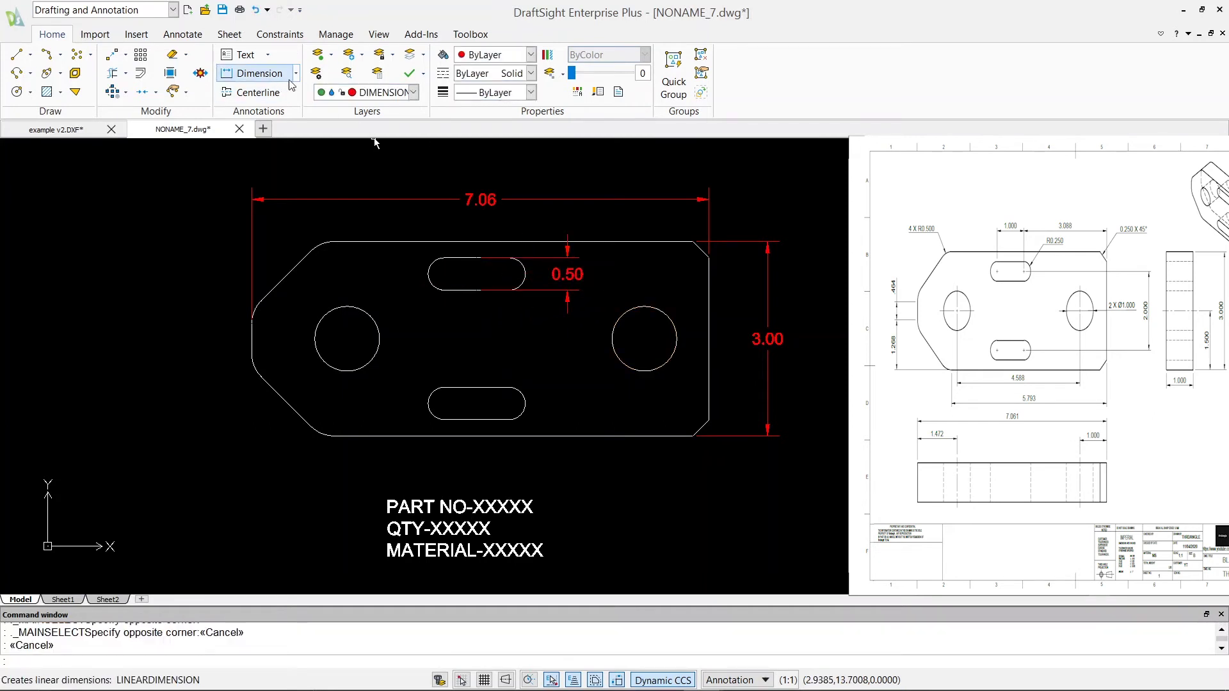
- Add a Smart diameter dimension to the right-hand hole, with its text outside the part beyond the height dimension
left_click(259, 73)
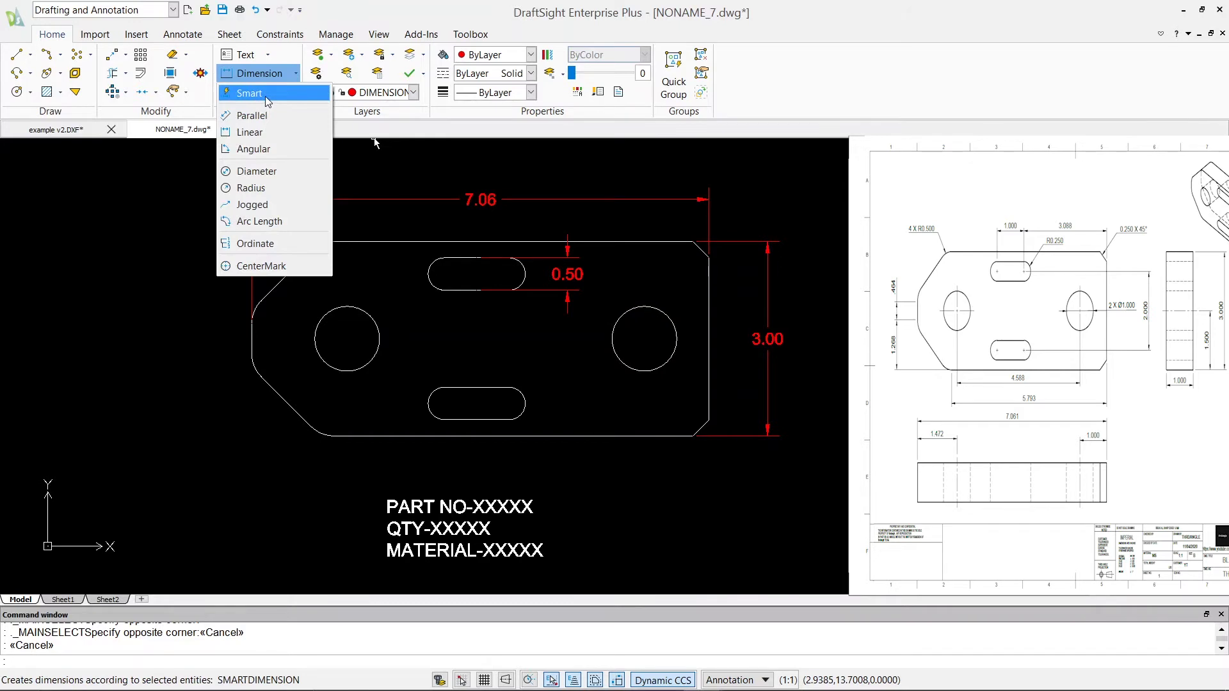
left_click(265, 96)
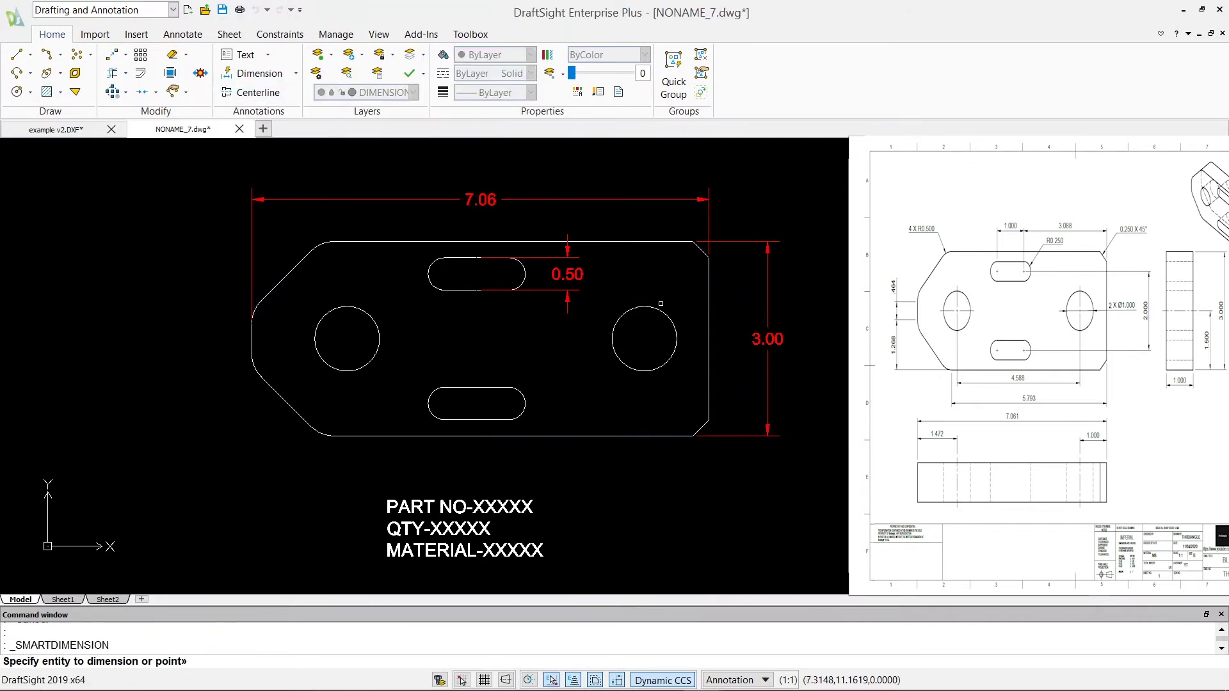
left_click(660, 312)
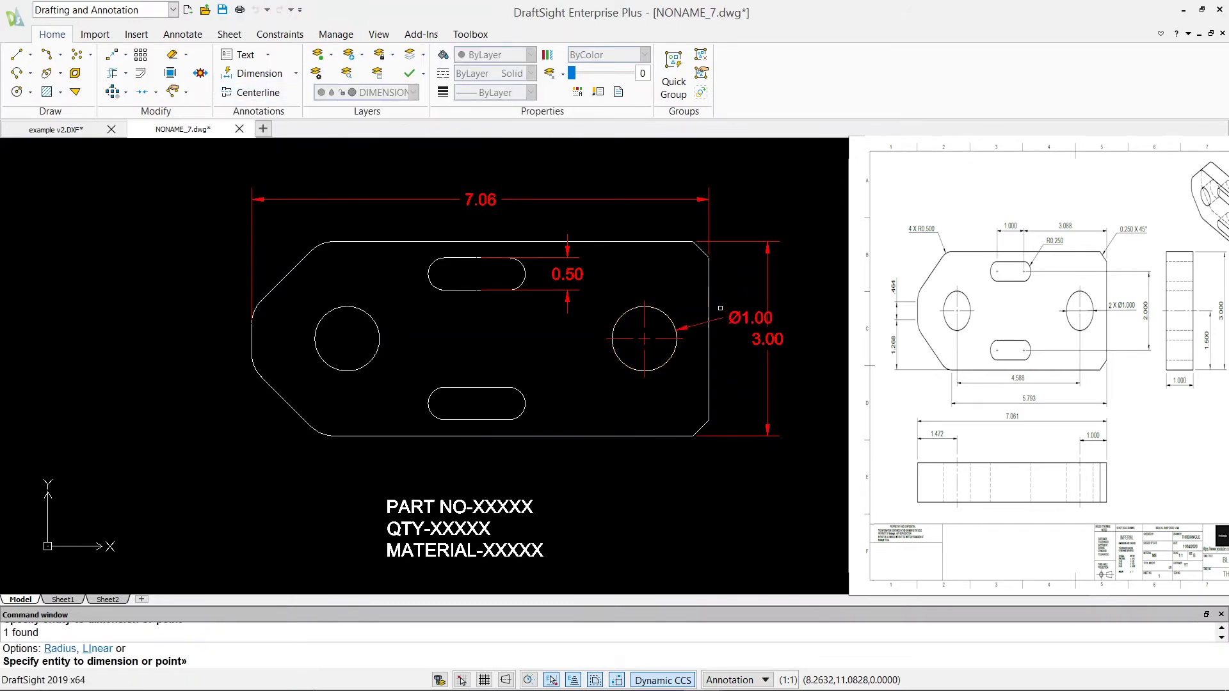
left_click(794, 263)
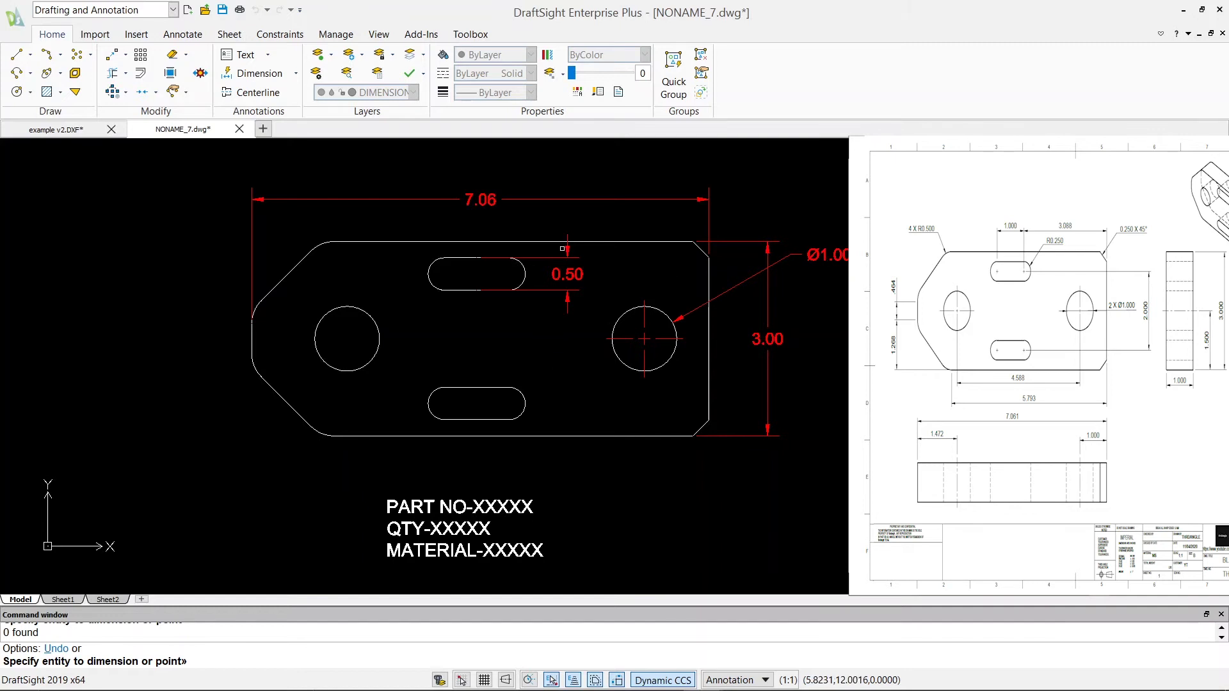
key("Escape")
- Delete the diameter dimension of the right-hand hole
left_click(825, 258)
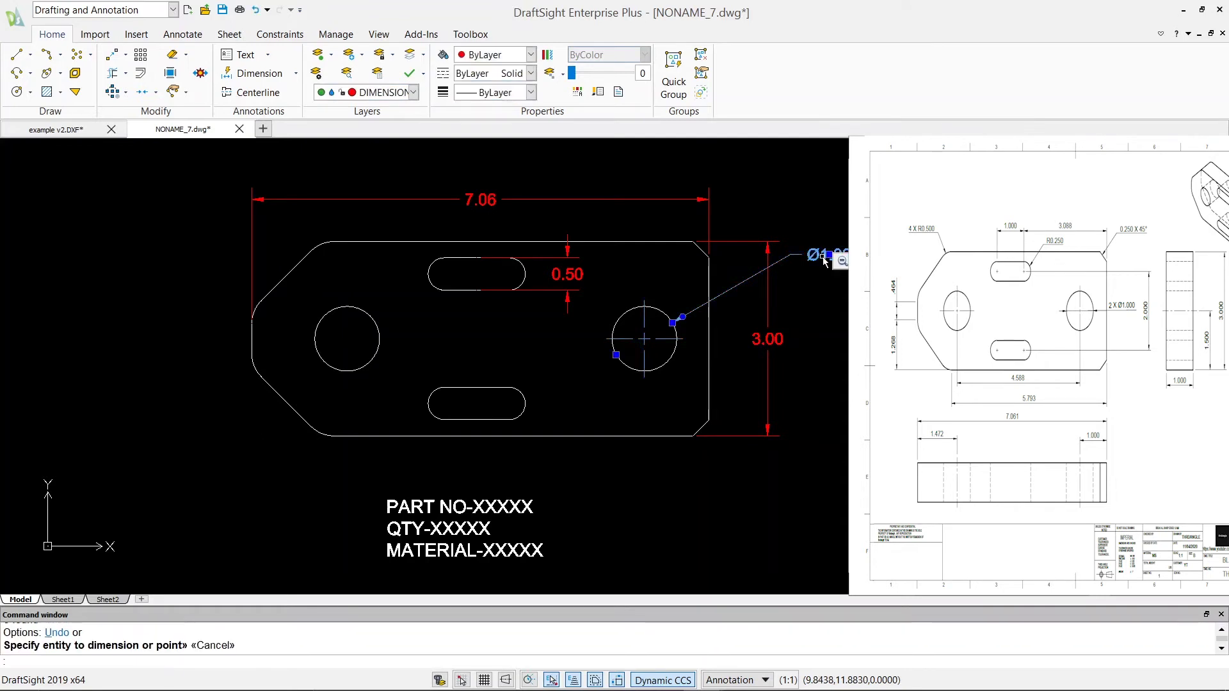
key("ctrl+z")
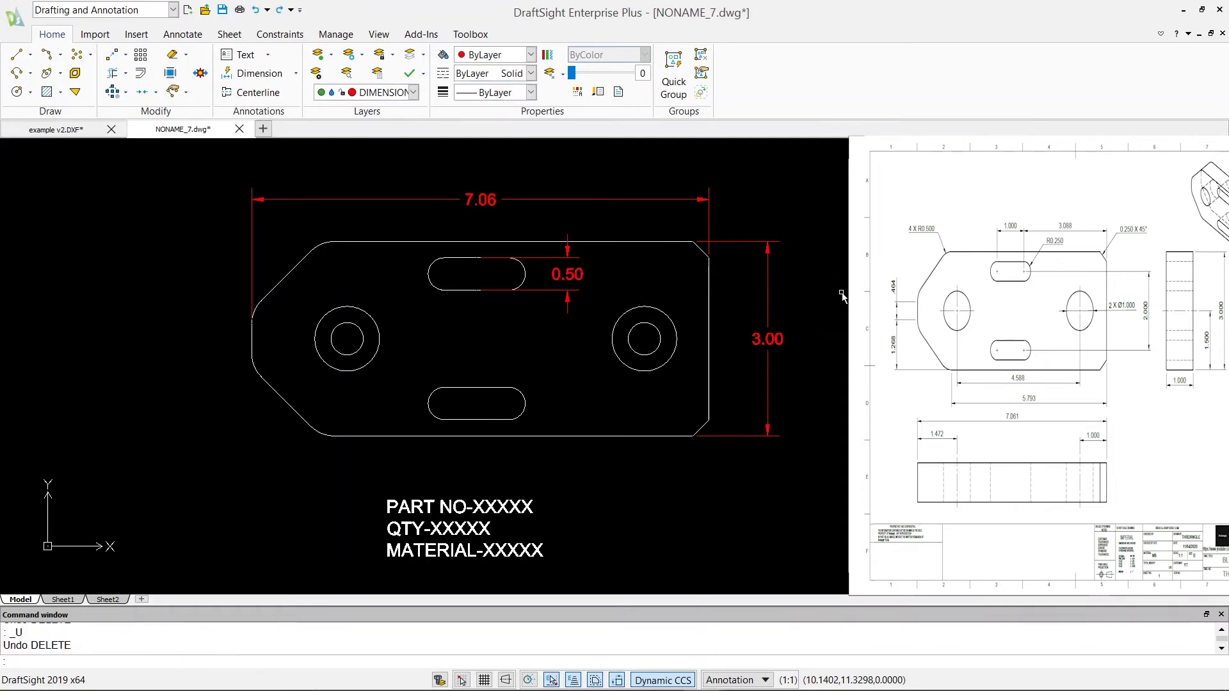
key("ctrl+y")
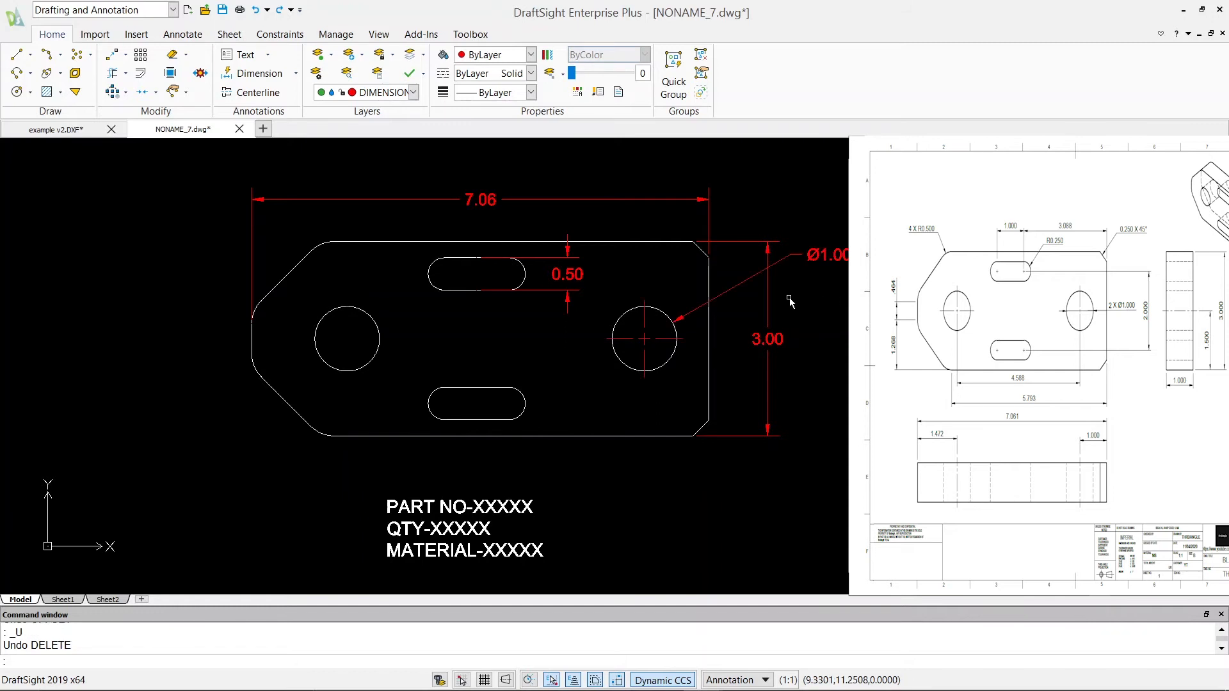
key("ctrl+y")
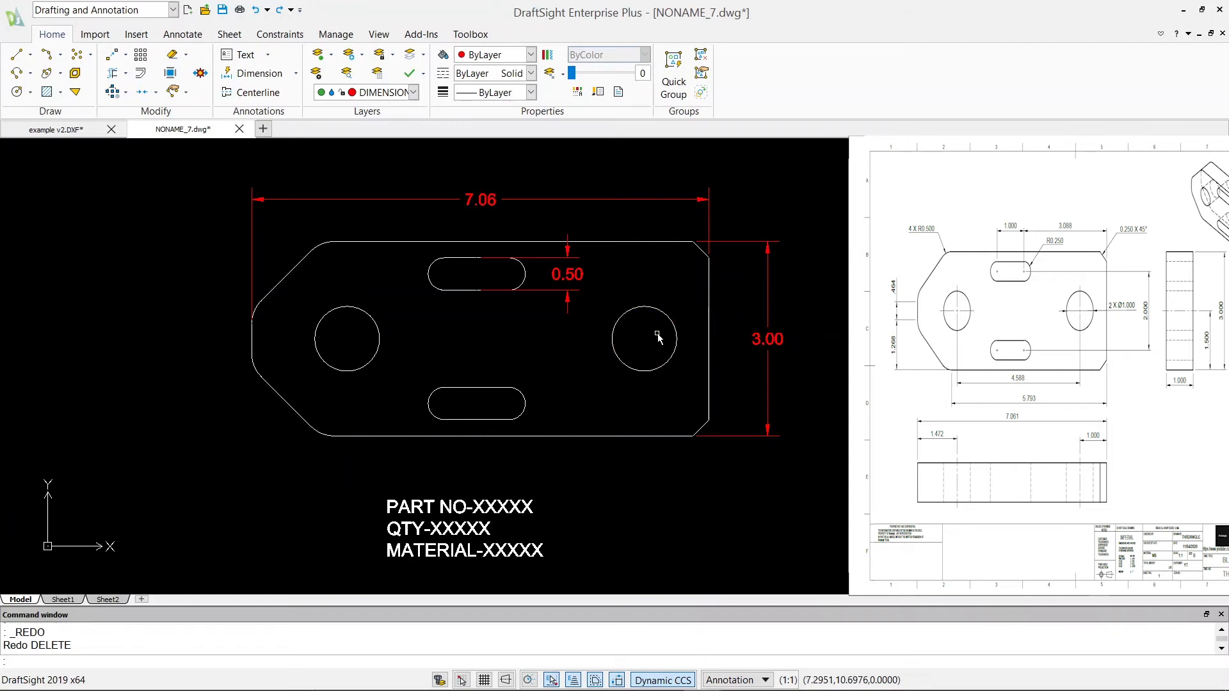
- Offset both round hole circles inward by 0.125
left_click(141, 73)
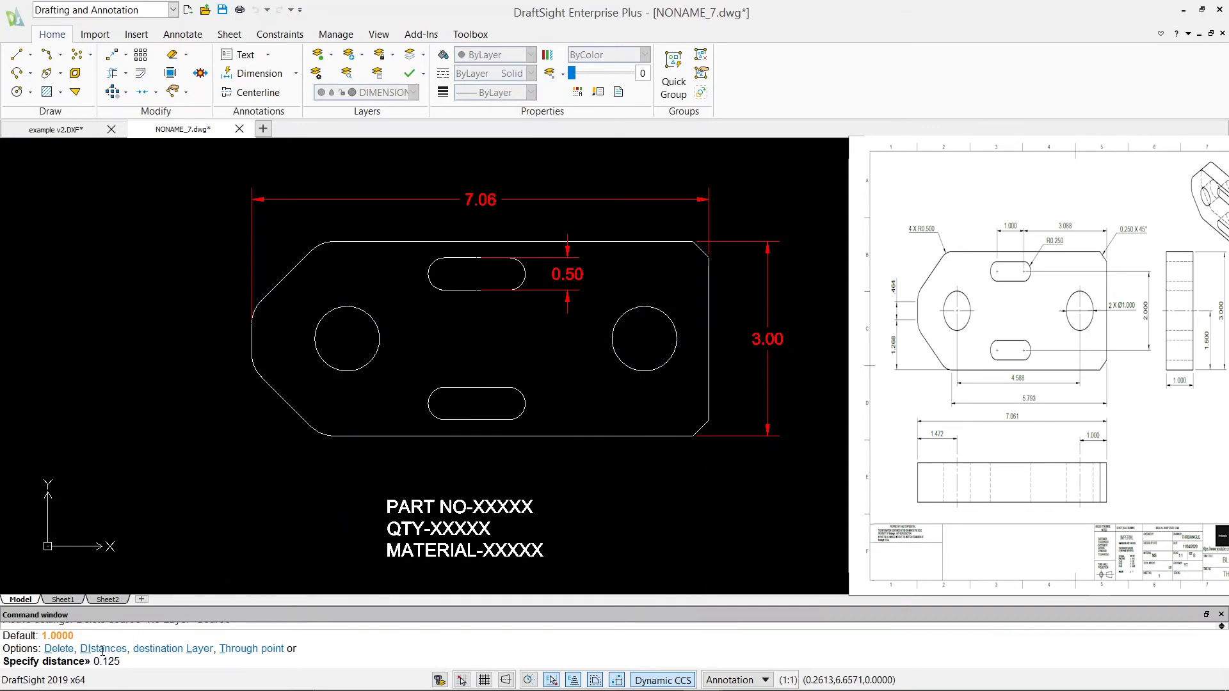
type("0.125")
key("Return")
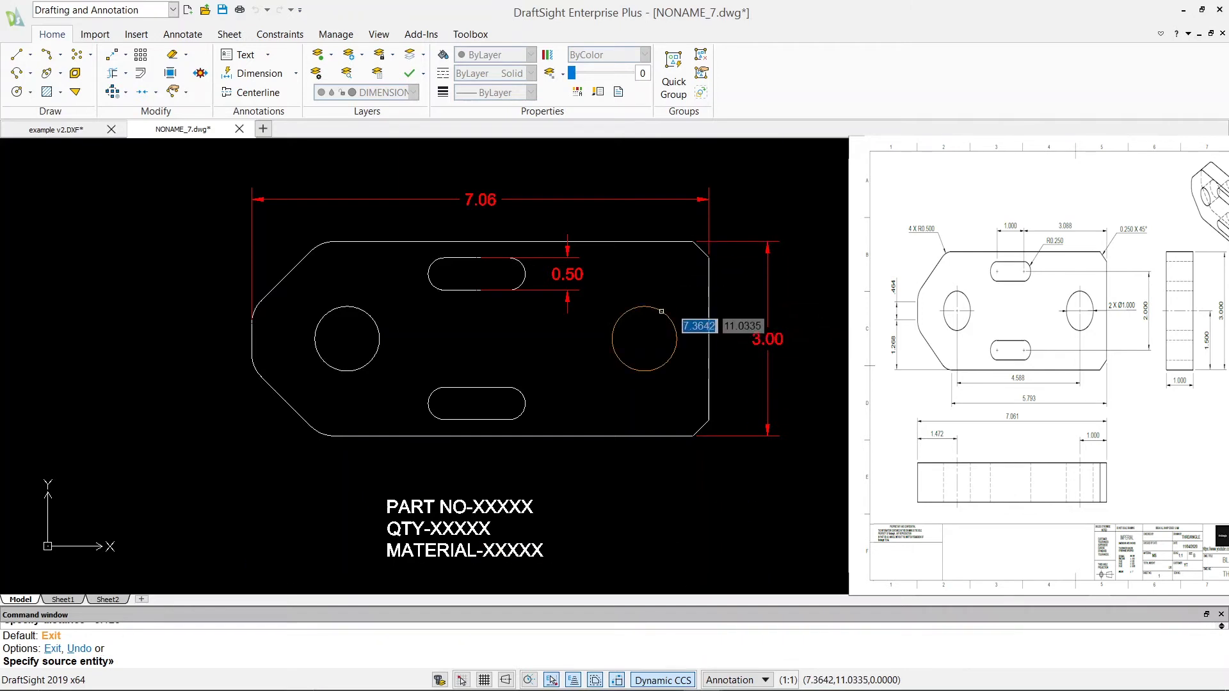
left_click(661, 311)
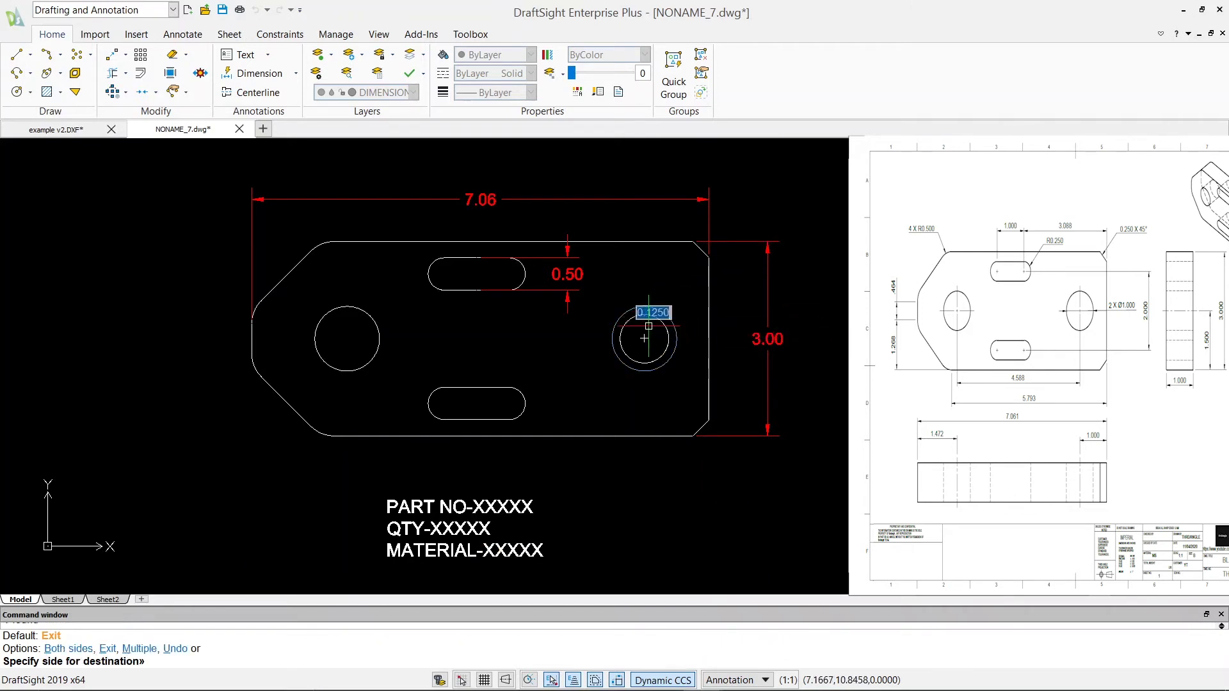
left_click(647, 329)
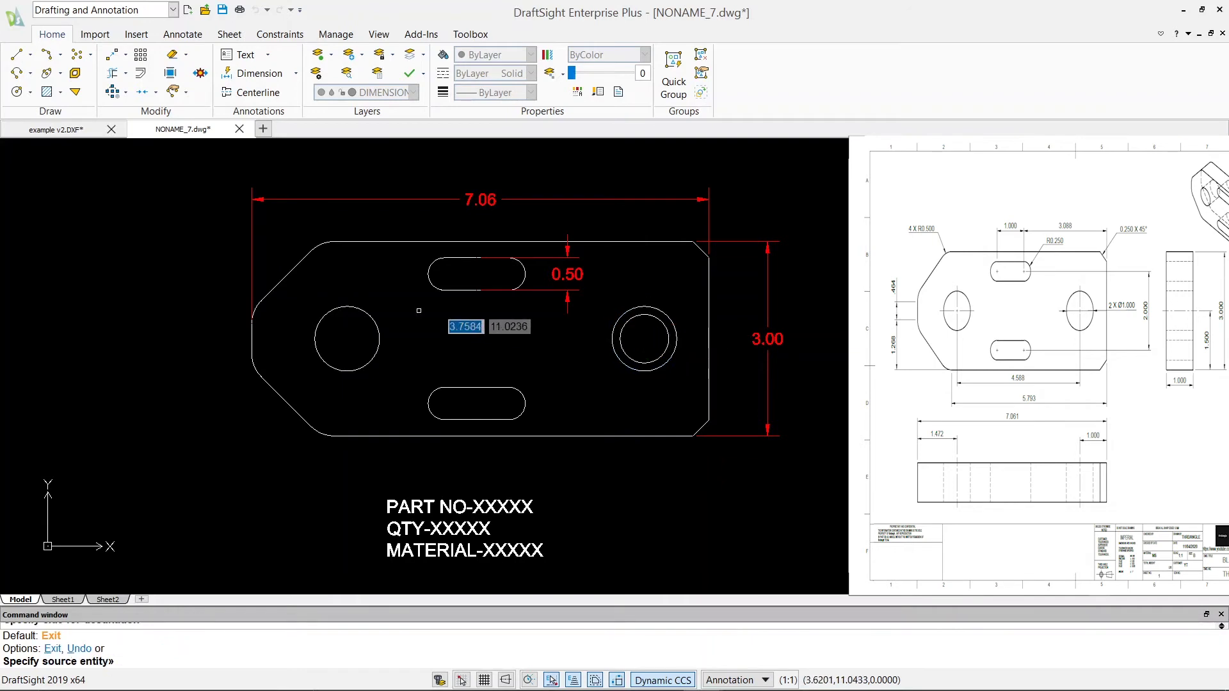
left_click(378, 330)
left_click(357, 324)
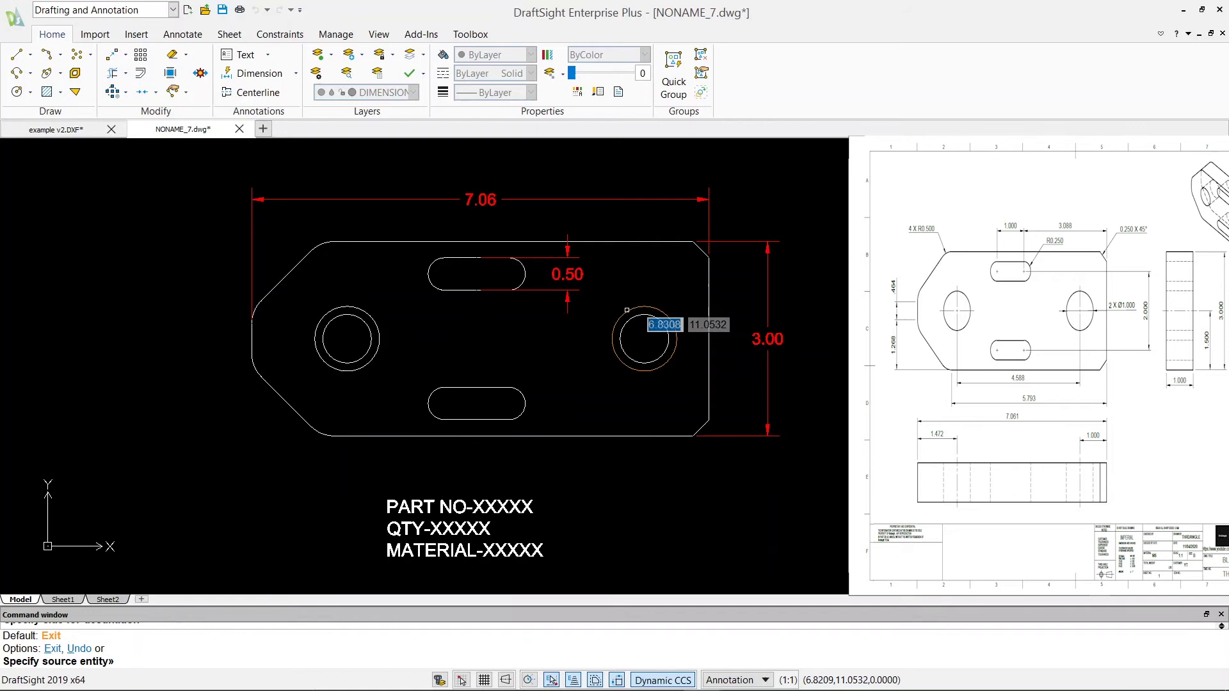
key("Escape")
- Delete the original outer circles of the two round holes, keeping the inner offset circles
left_click(635, 309)
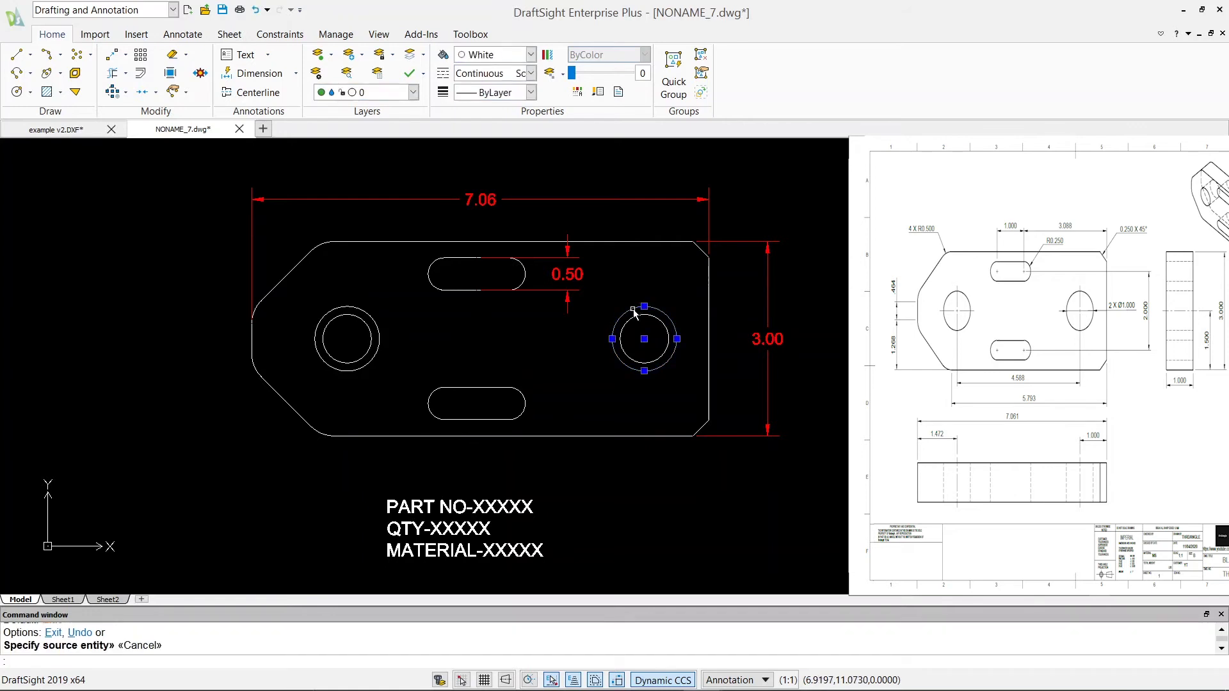
key("Delete")
left_click(351, 308)
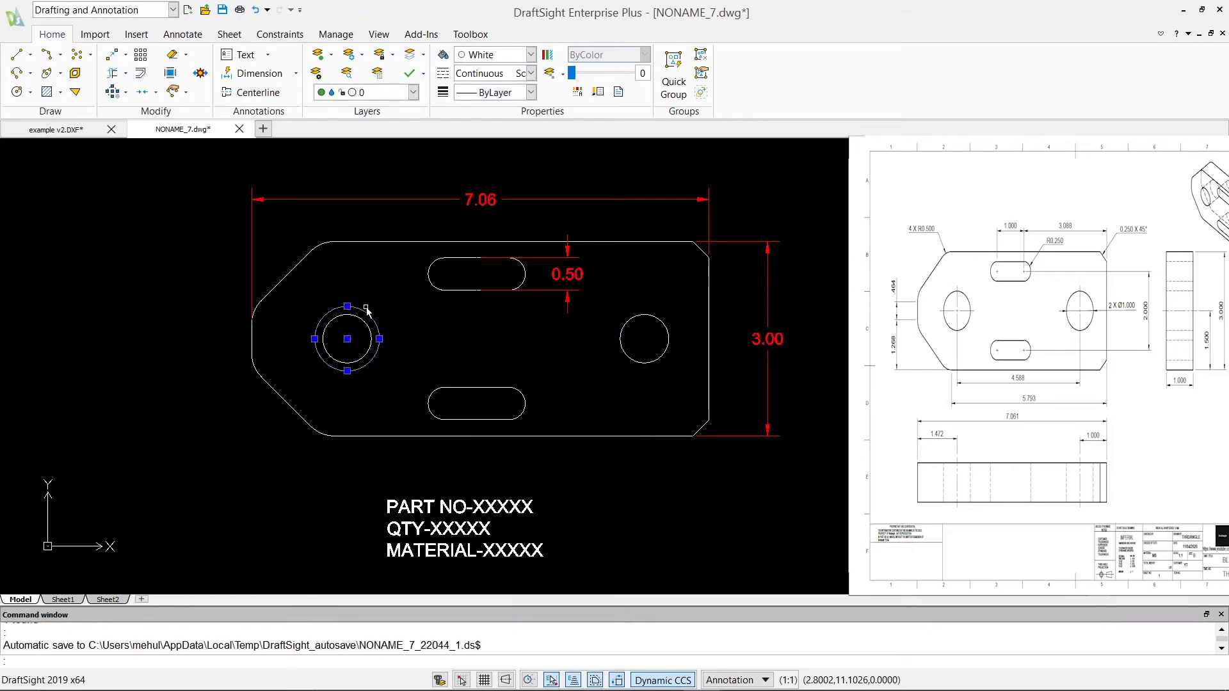
key("Delete")
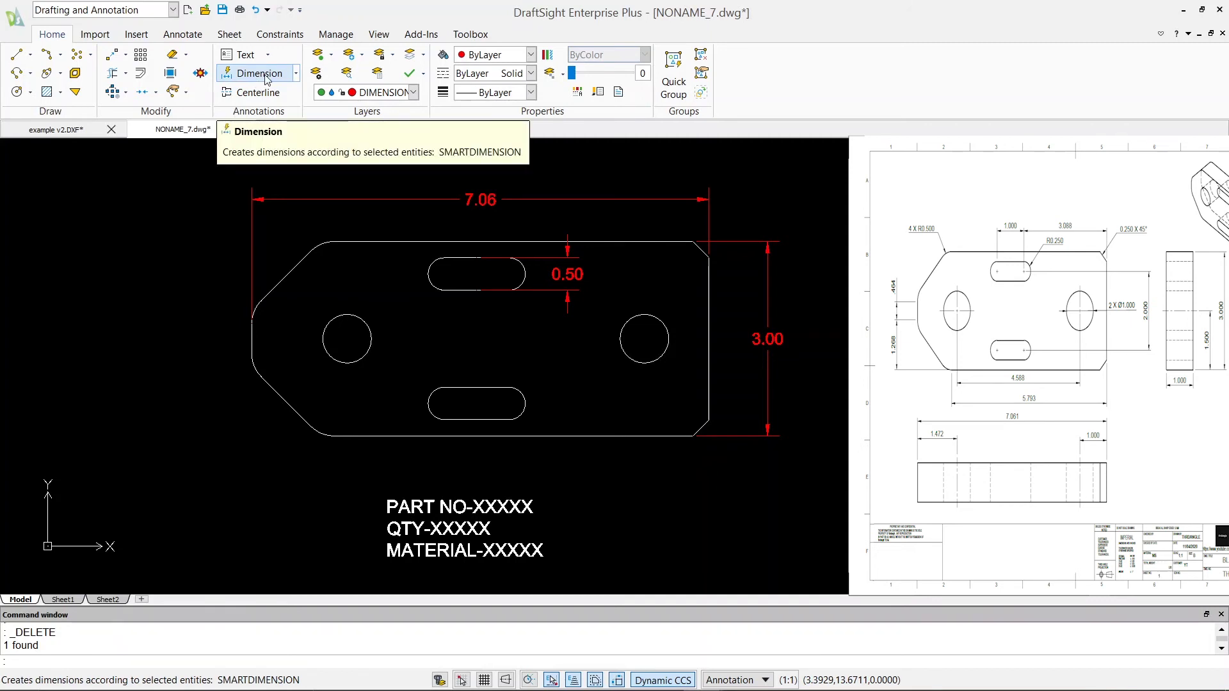
- Draw a SmartLeader without text from the lower edge of the right-hand hole to a short horizontal landing below the part's lower-right corner
left_click(183, 34)
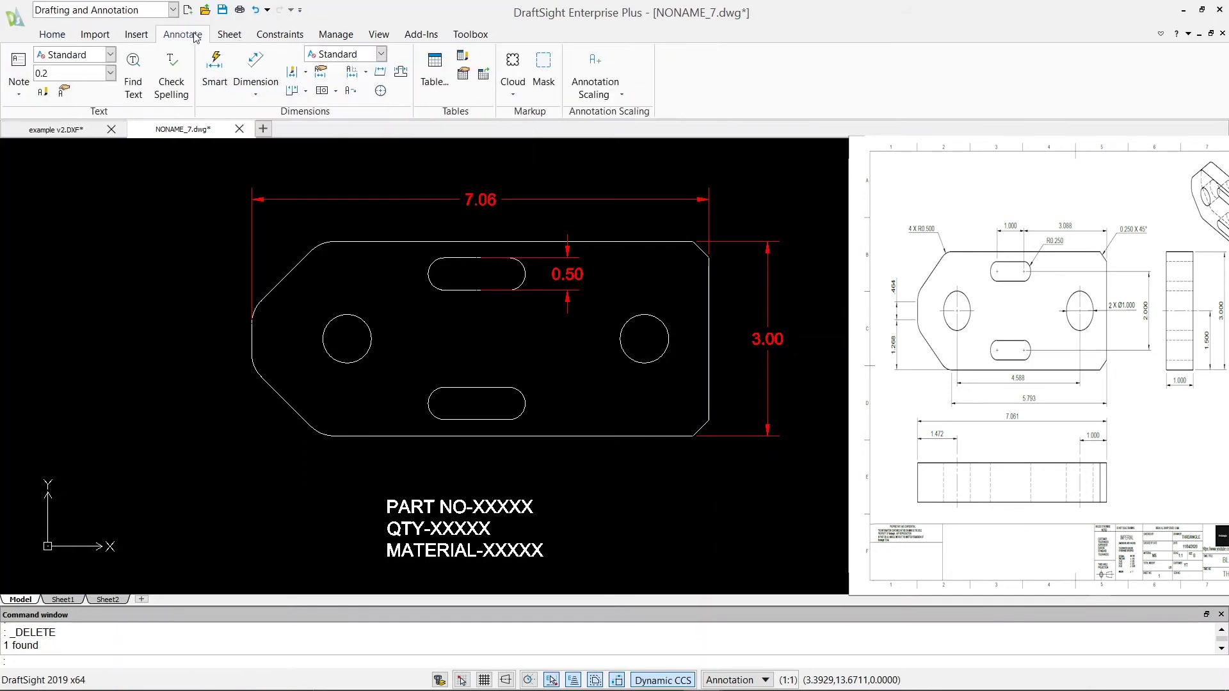
left_click(351, 91)
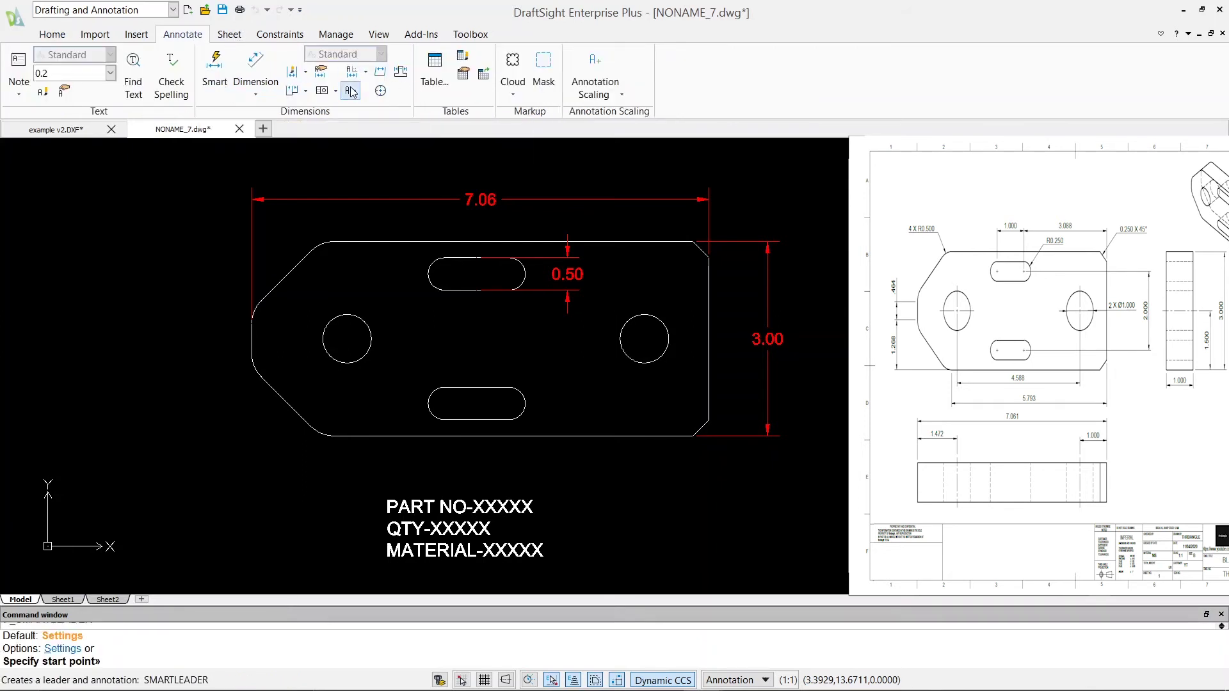
left_click(644, 363)
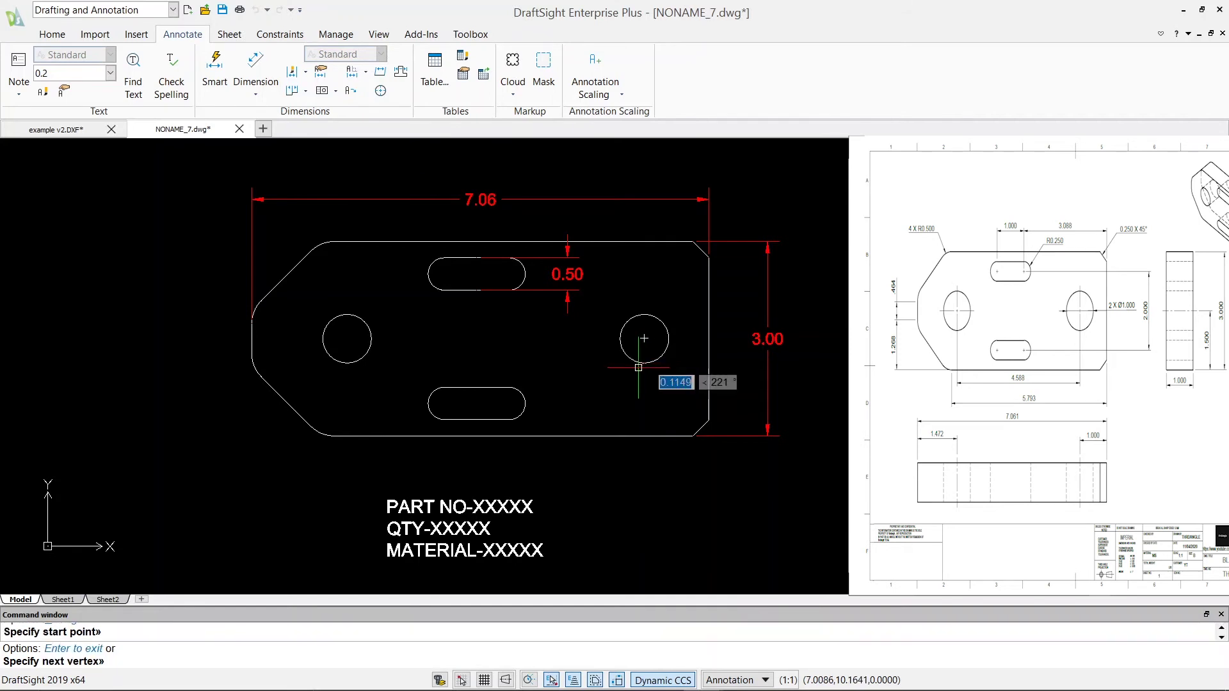
left_click(711, 483)
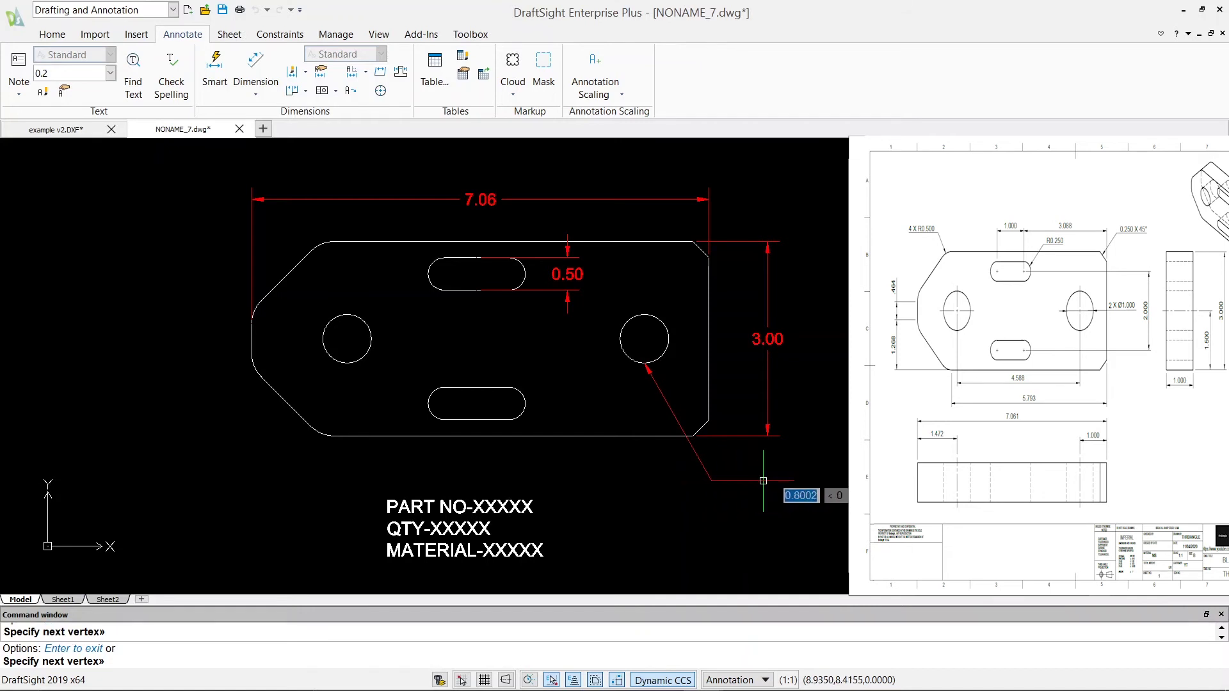
left_click(763, 481)
key("Escape")
key("Escape")
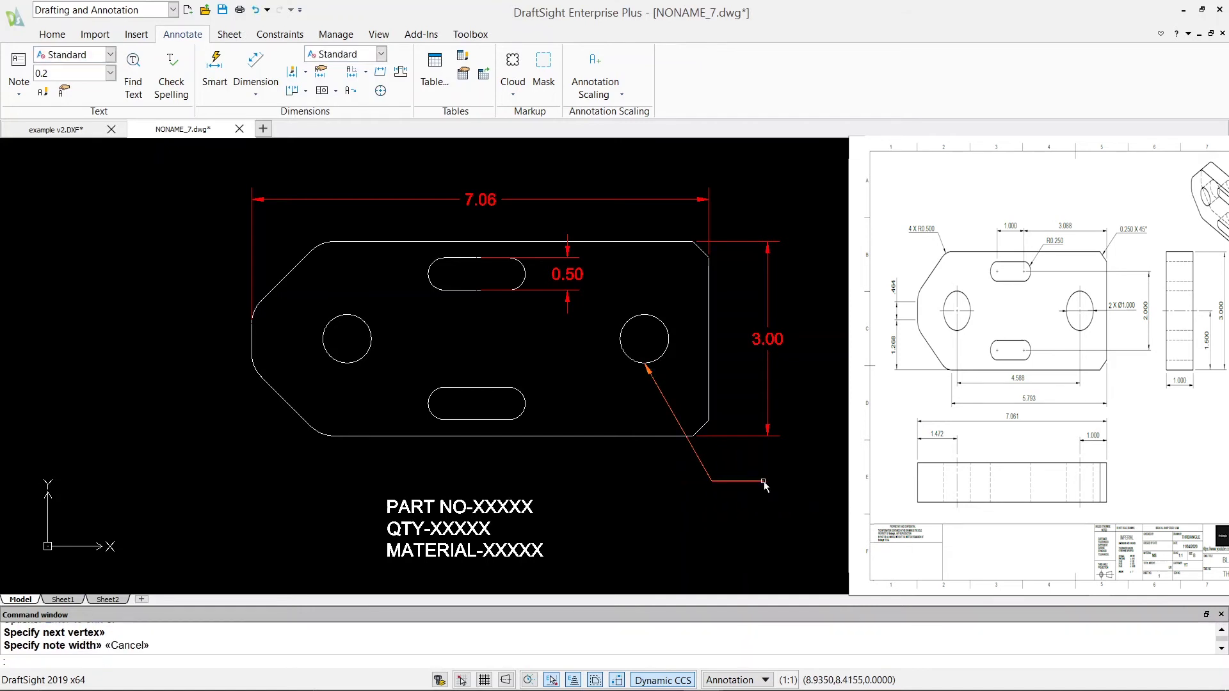
- Place a note at the end of the hole leader and enter 1.00 as its text
left_click(53, 35)
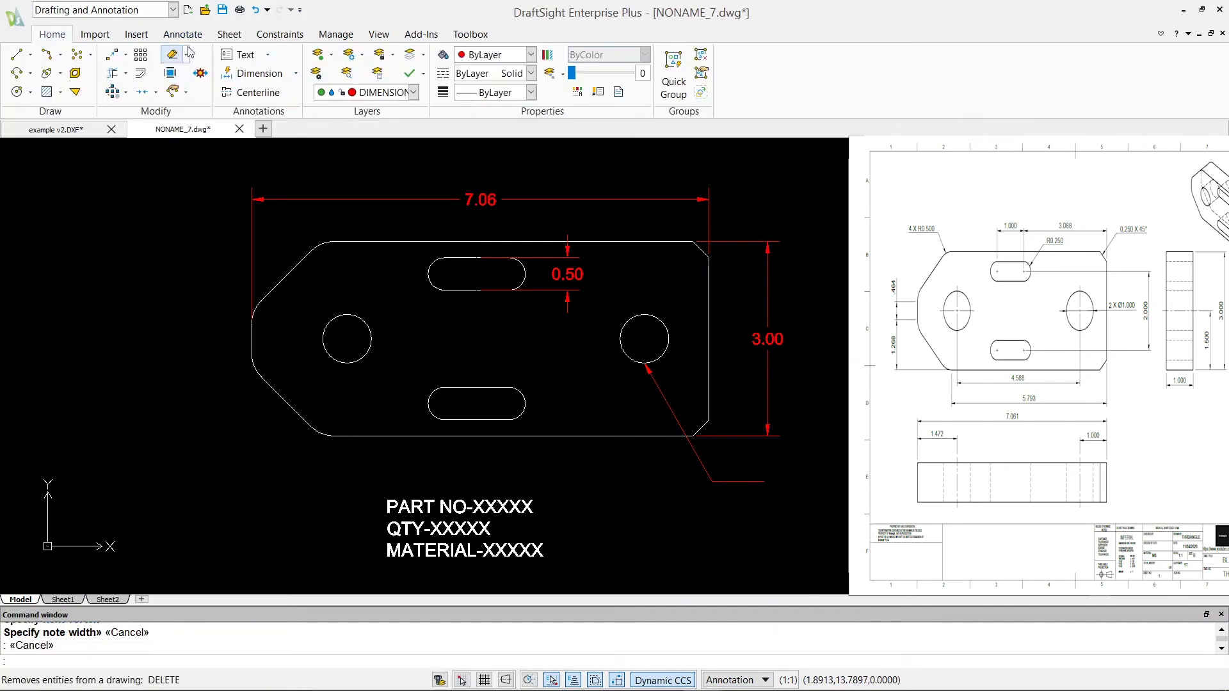
left_click(235, 56)
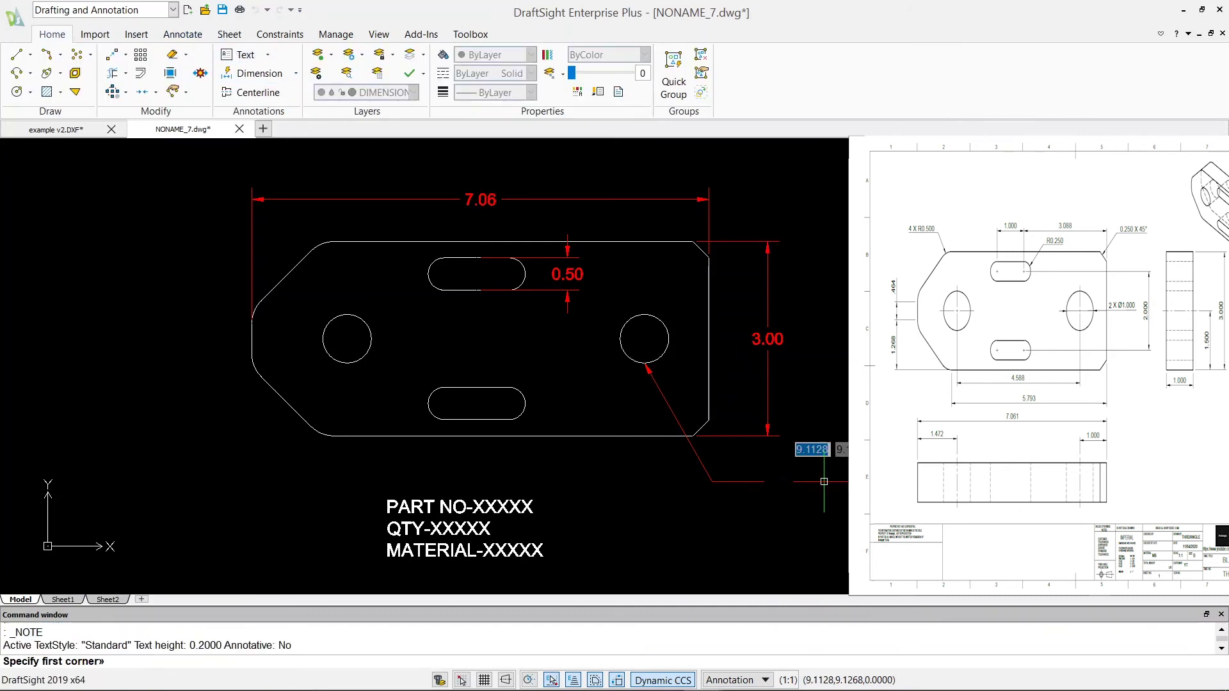
left_click(763, 480)
left_click(907, 531)
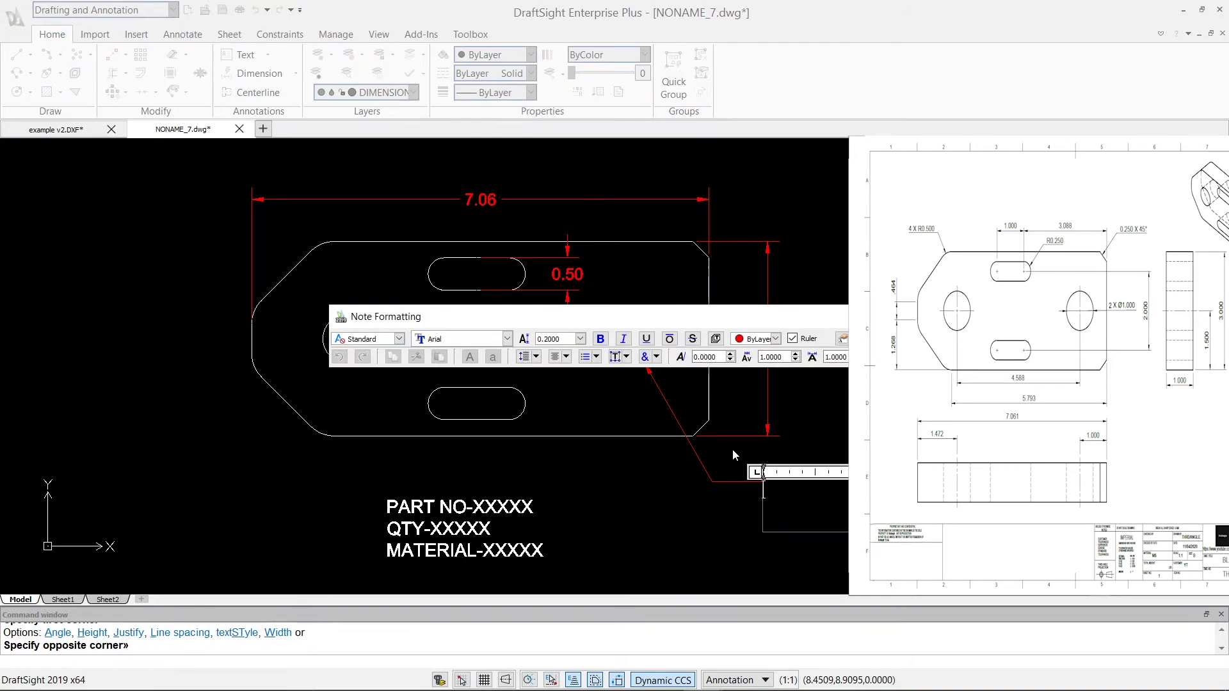
type("1.00")
- Add a diameter symbol and the prefix 2 X before the value so the hole note reads 2 X Ø1.00
key("Left")
key("Left")
key("Left")
key("Left")
left_click(656, 358)
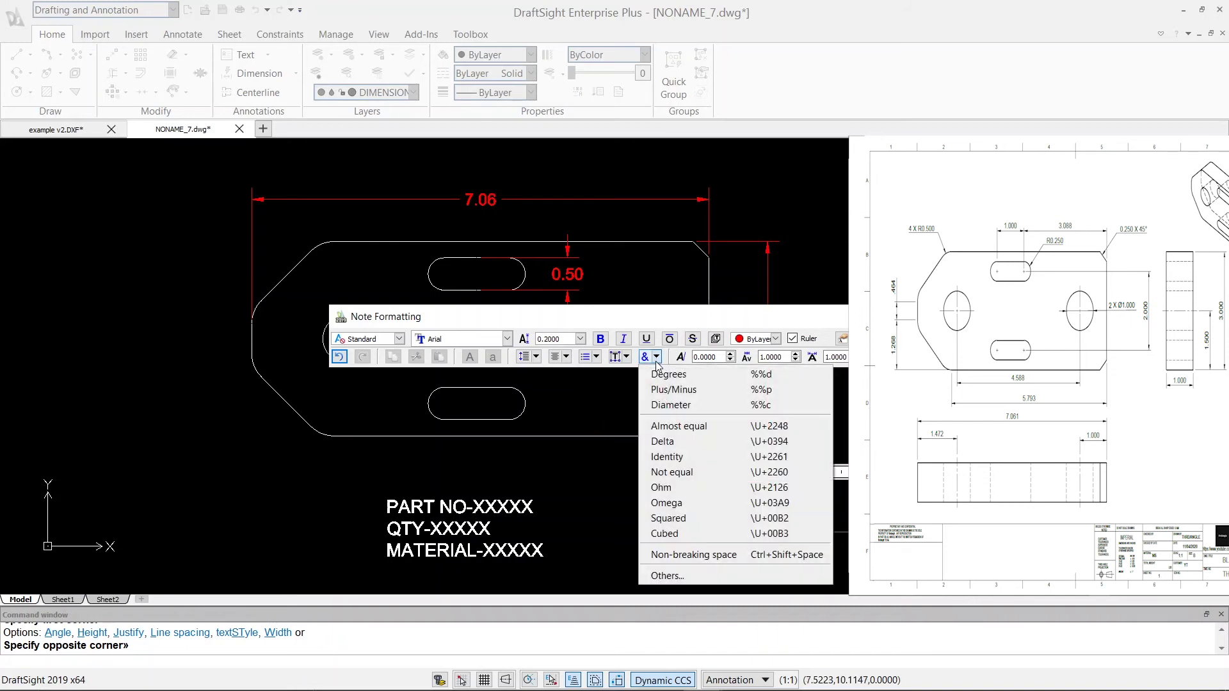
left_click(690, 404)
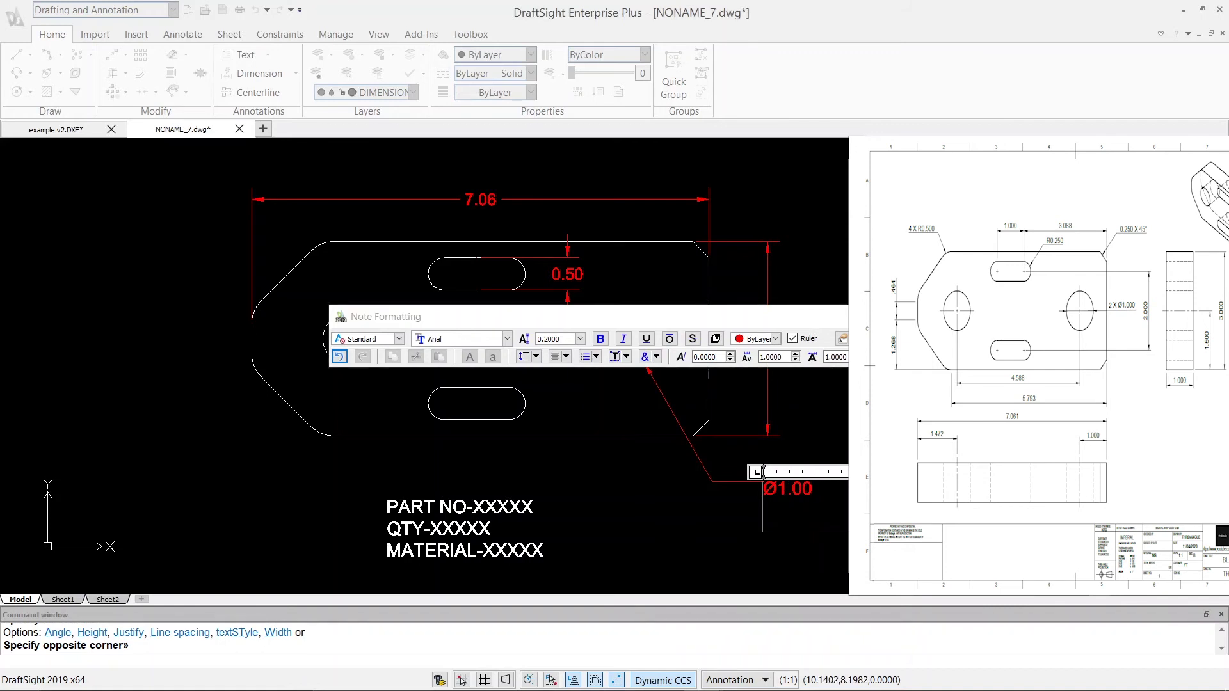
type("2 X")
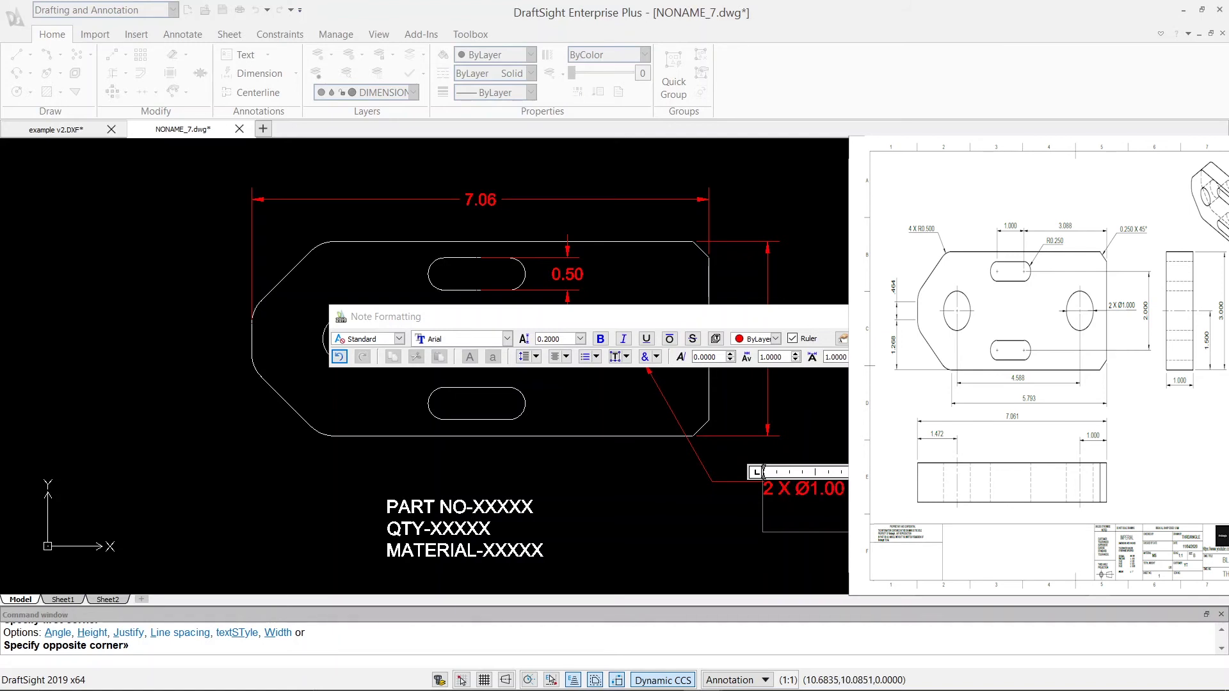
key("ctrl+Return")
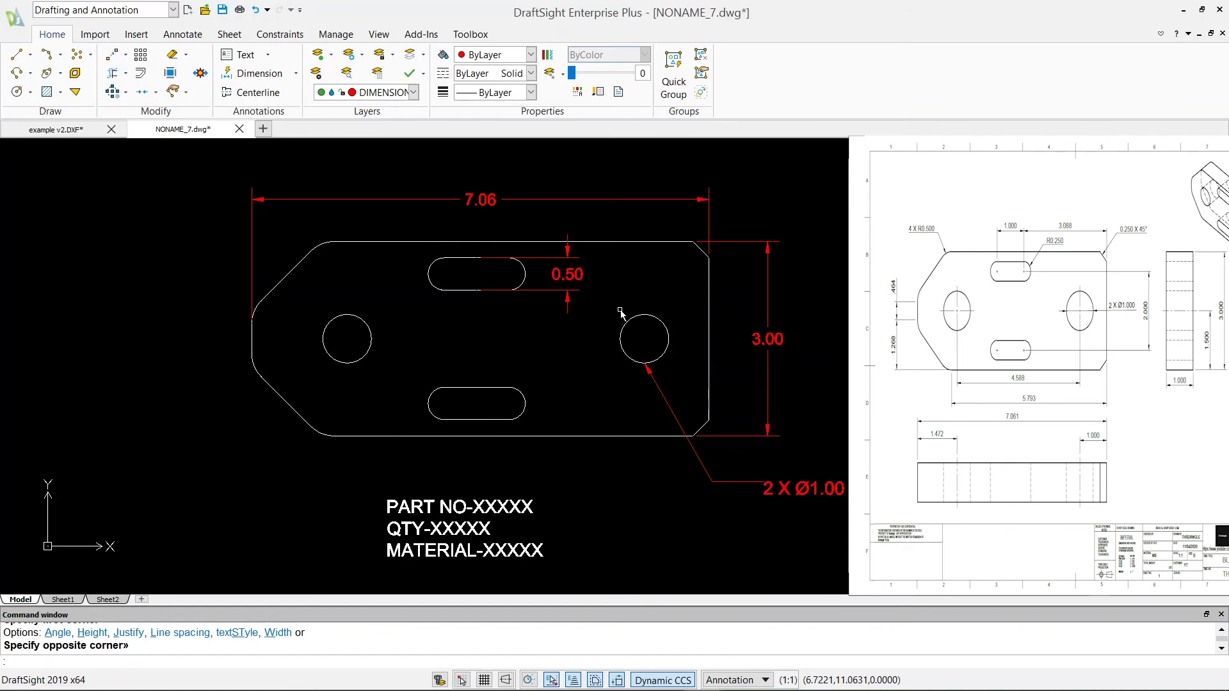
- Delete the upper slot's height dimension
scroll(580, 286, "down", 1)
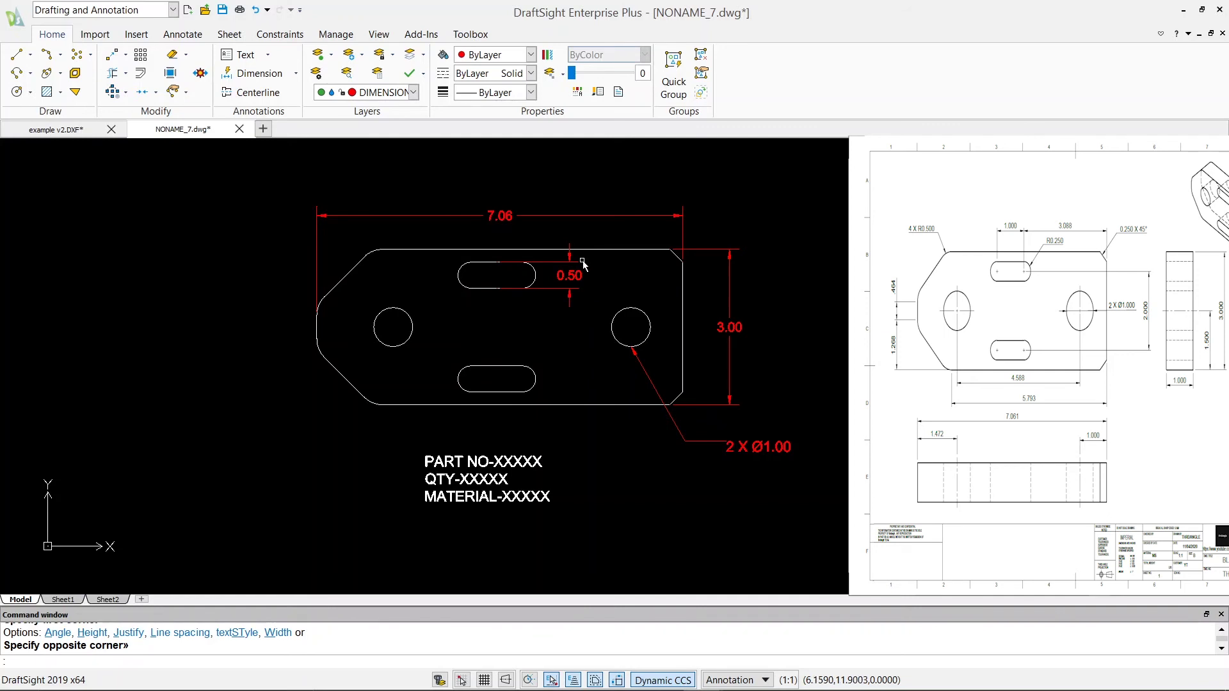
scroll(582, 262, "up", 1)
left_click(581, 263)
key("Delete")
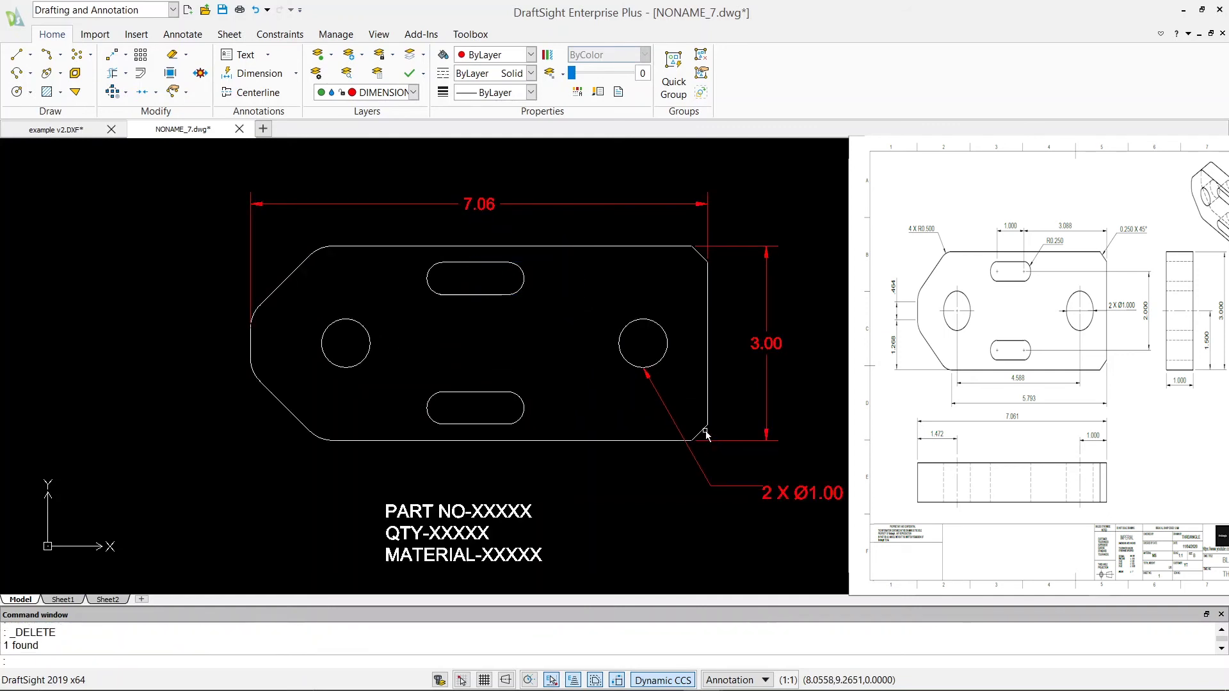
- Edit the part information note to read PART NO-EXMPL12, QTY-4, MATERIAL-MS and THICKNESS-1.00IN on separate lines
scroll(700, 437, "up", 5)
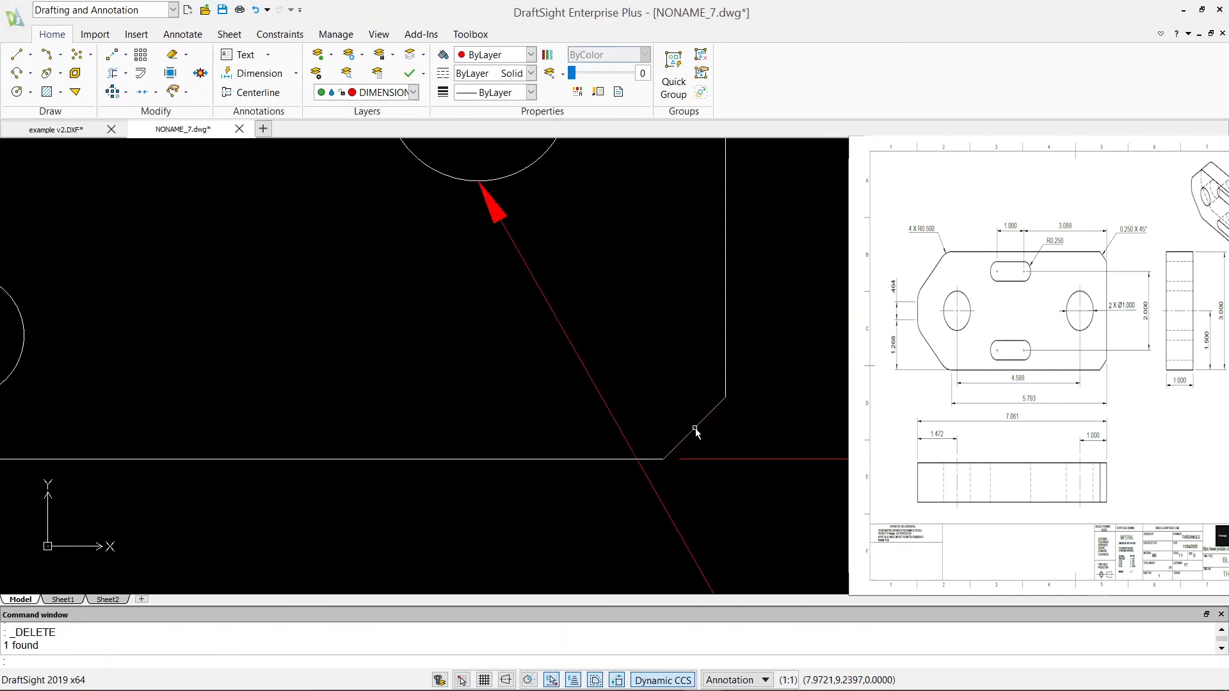
scroll(695, 433, "down", 5)
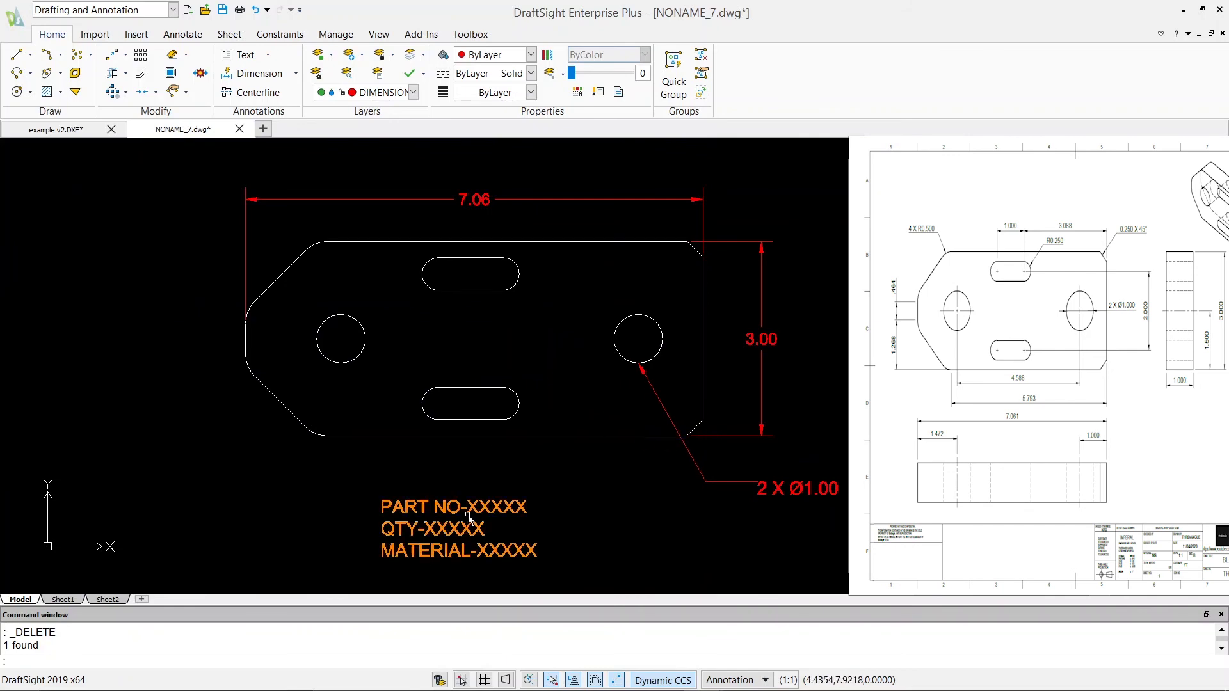
scroll(469, 513, "down", 1)
scroll(469, 513, "up", 3)
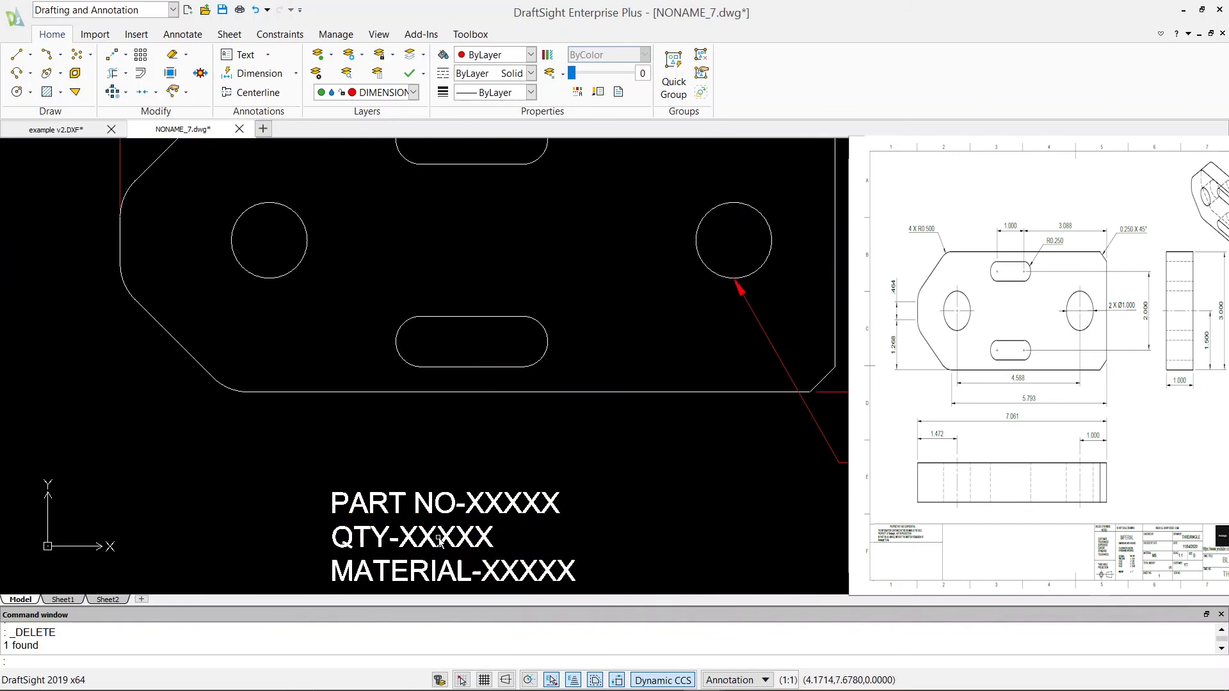
scroll(441, 541, "down", 1)
scroll(441, 540, "down", 1)
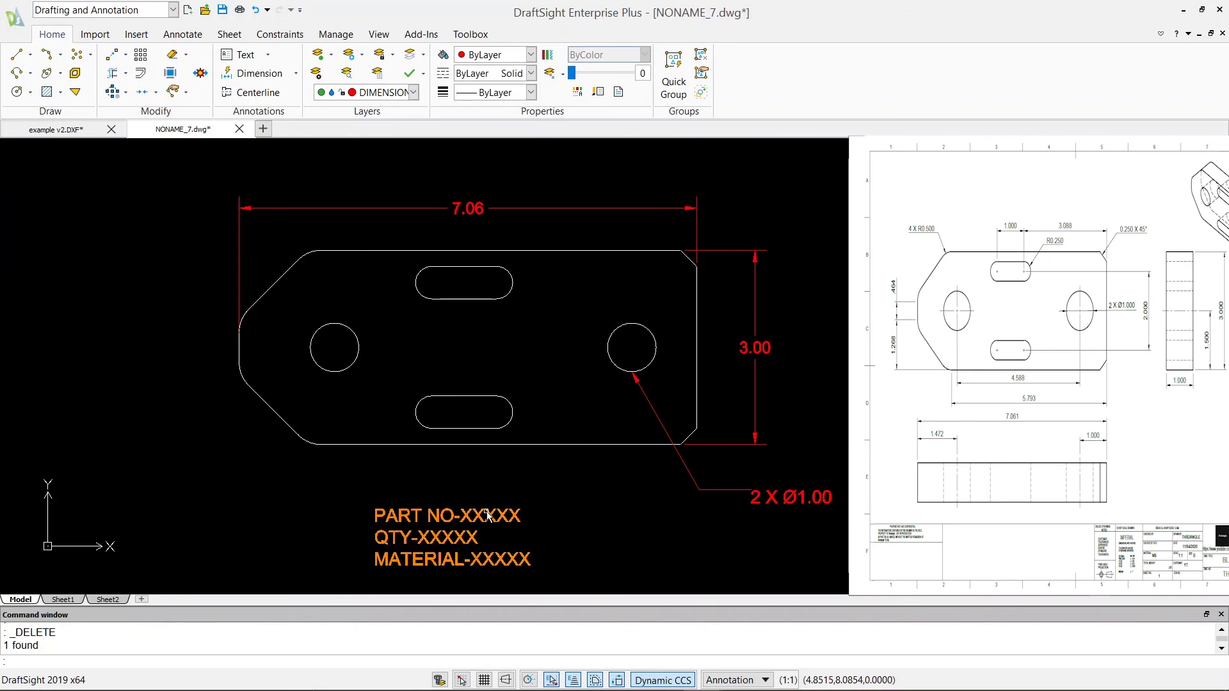
left_click(487, 515)
double_click(487, 515)
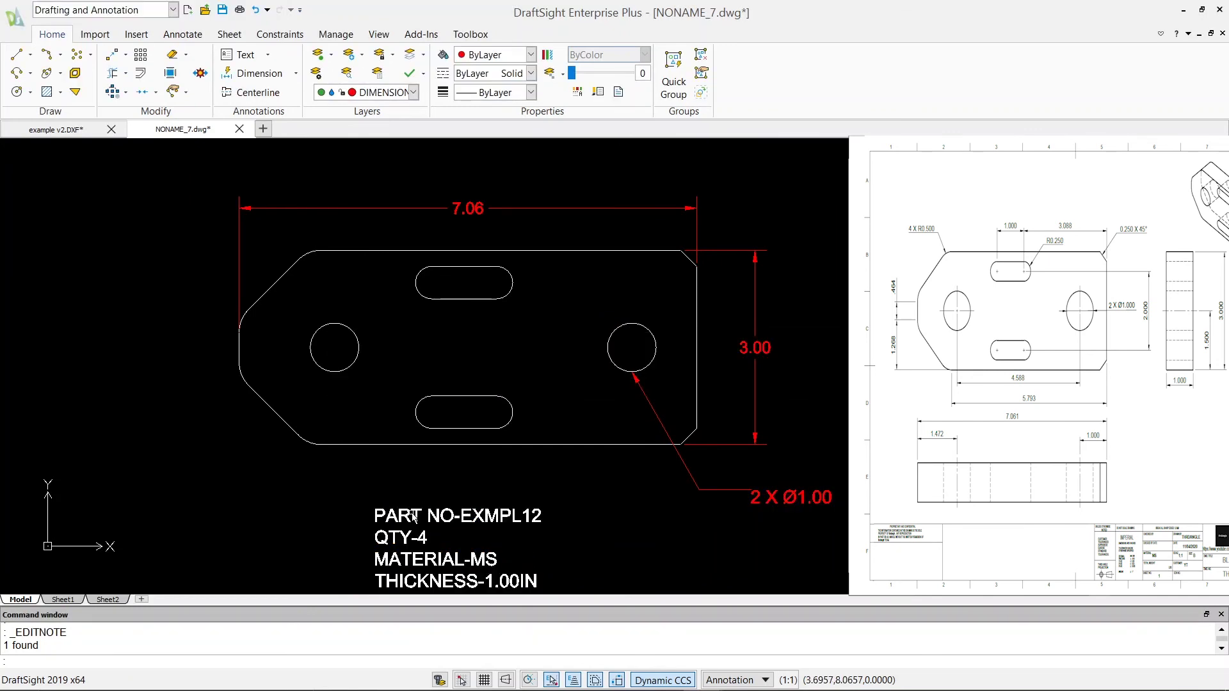
- Move the part information note to the Defpoints layer, then reselect it to check its layer
left_click(402, 520)
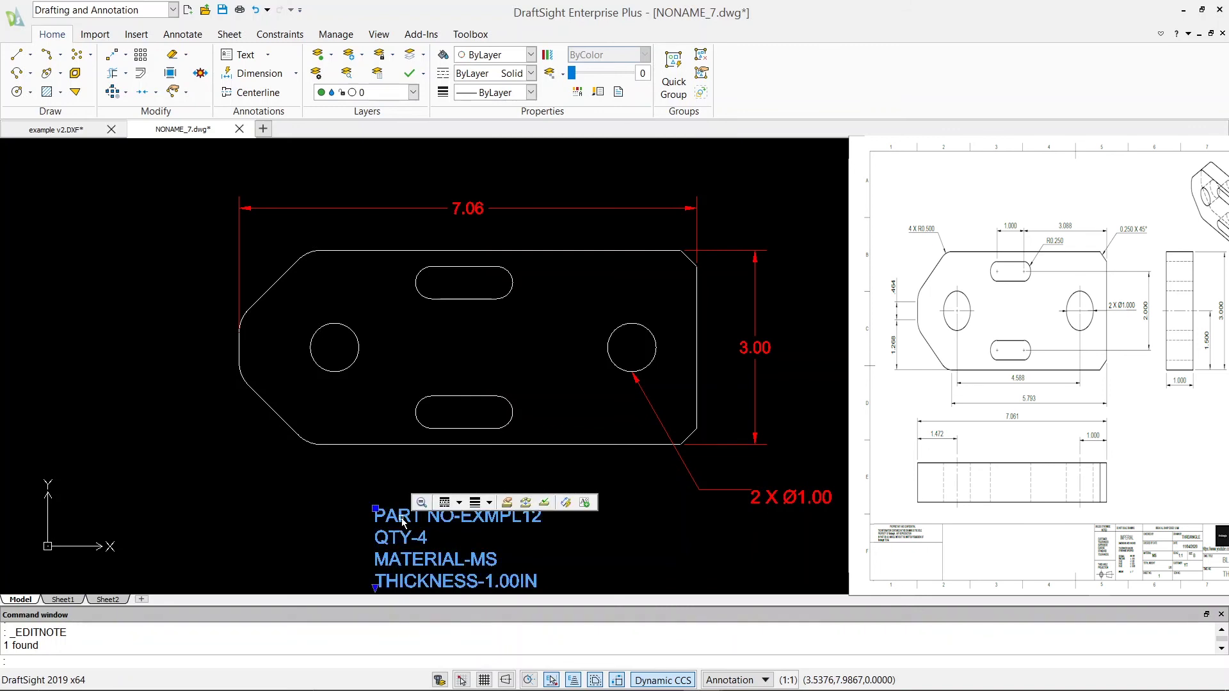
left_click(414, 93)
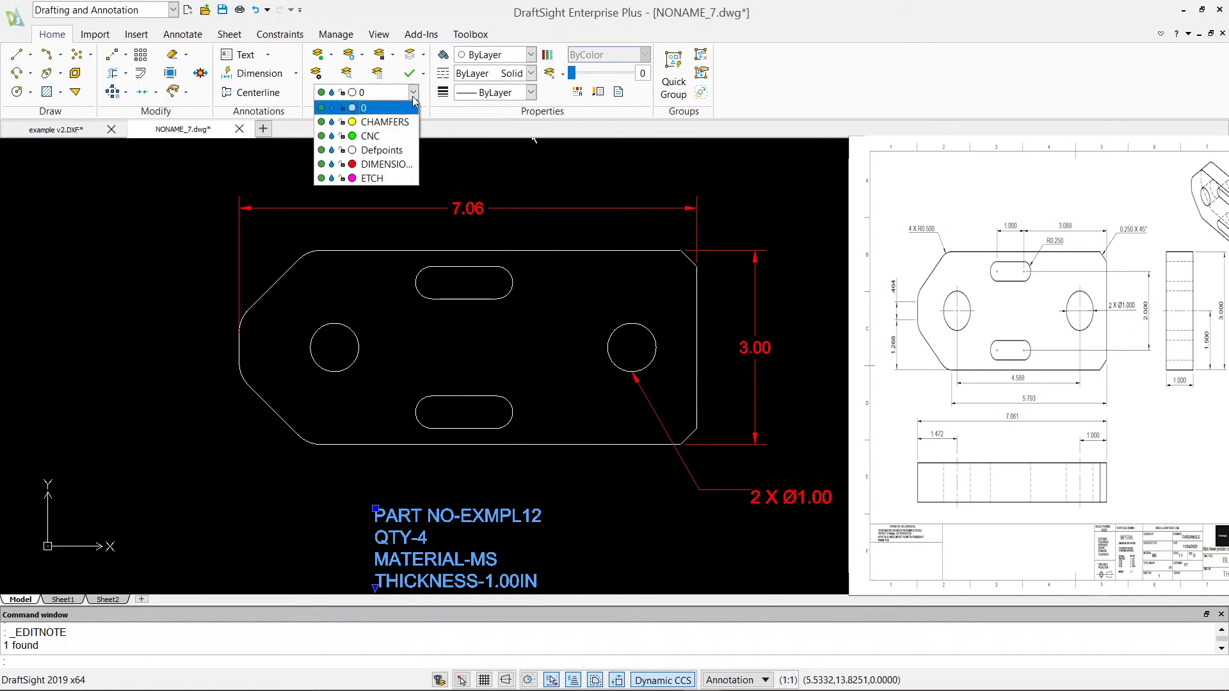
left_click(384, 150)
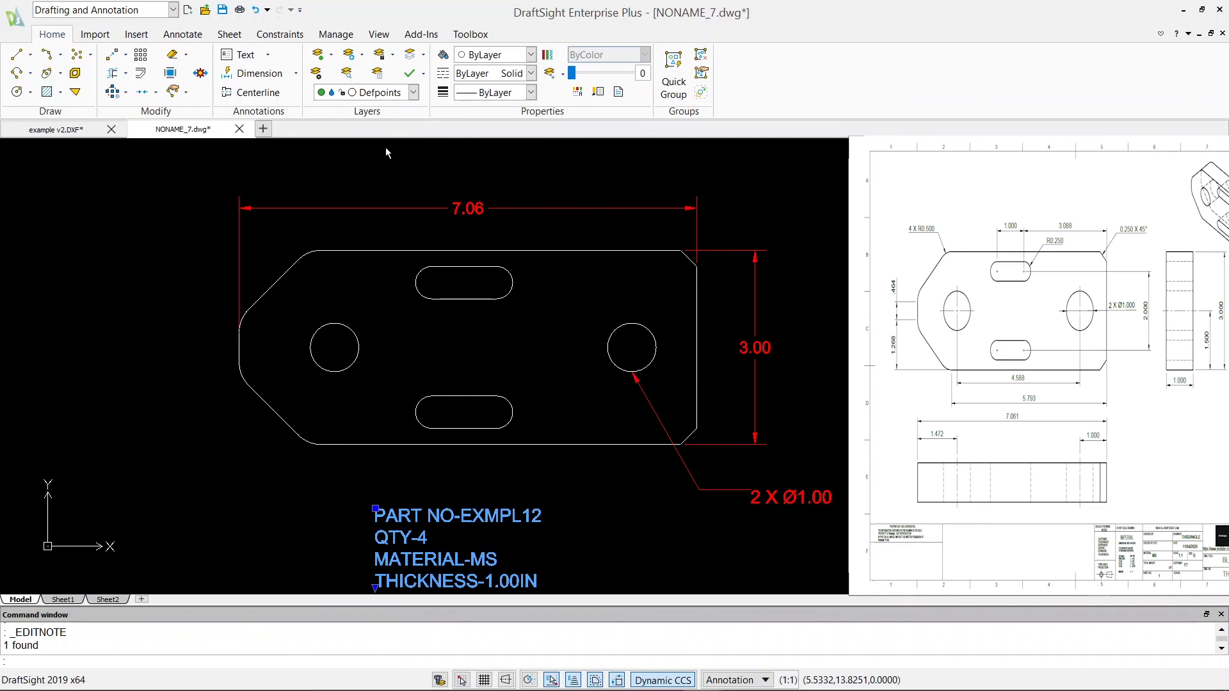
left_click(455, 173)
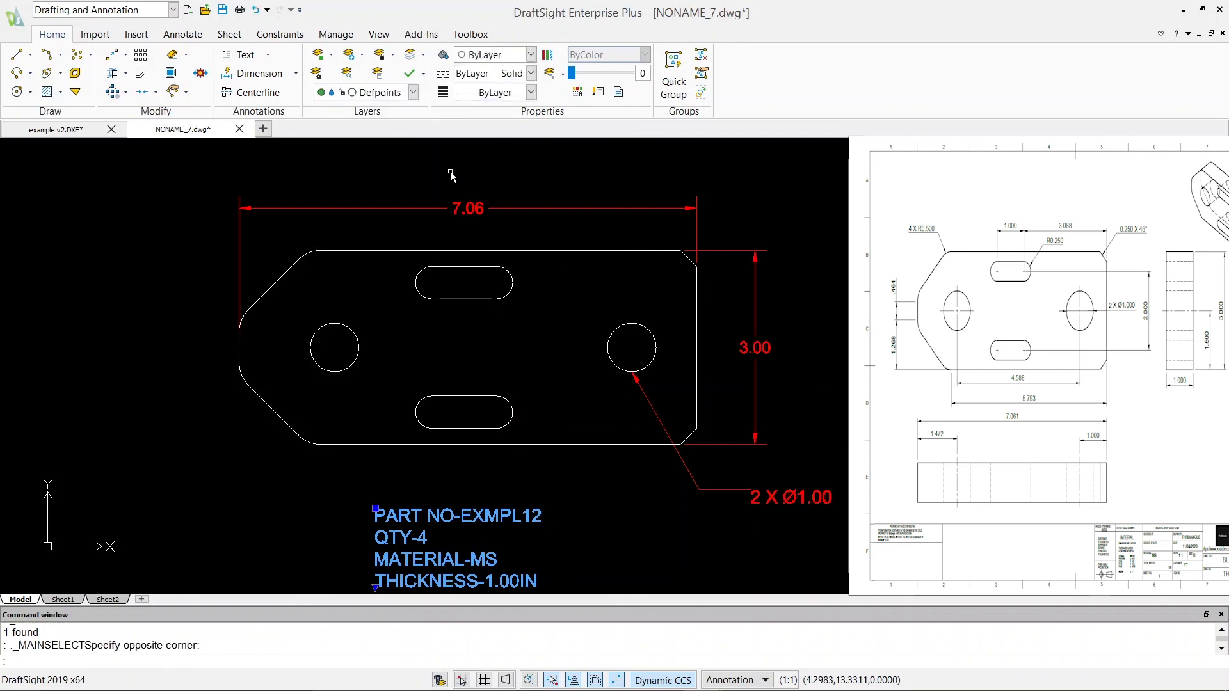
key("Escape")
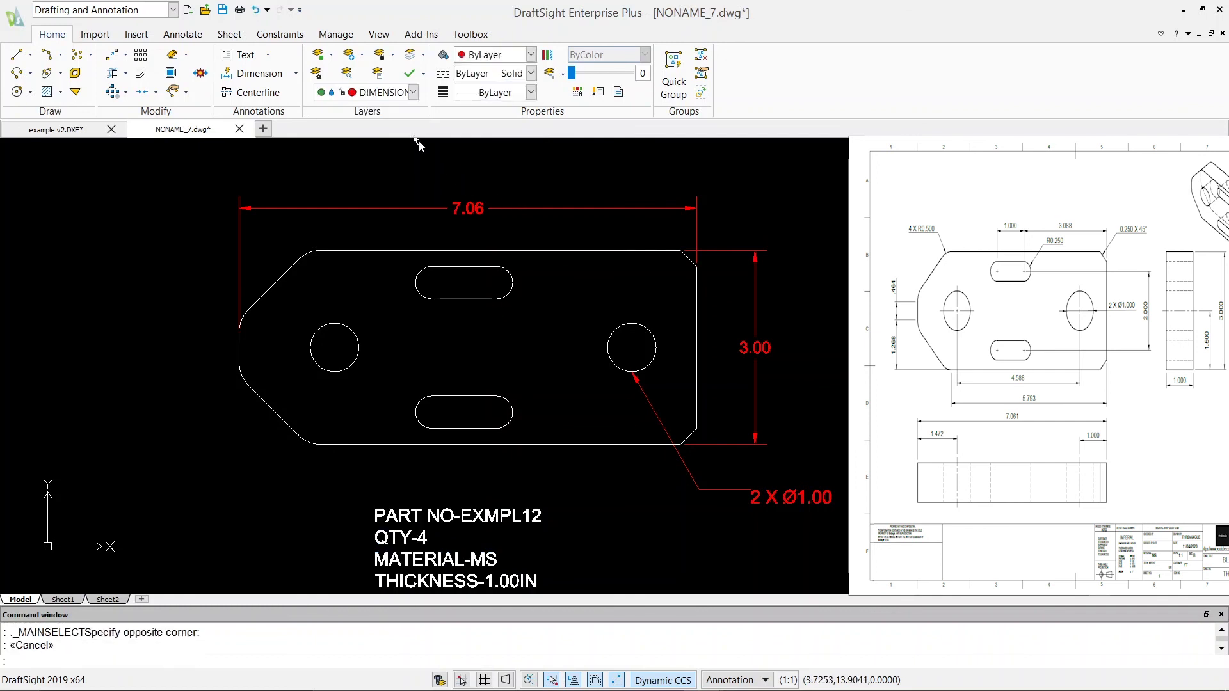
left_click(460, 518)
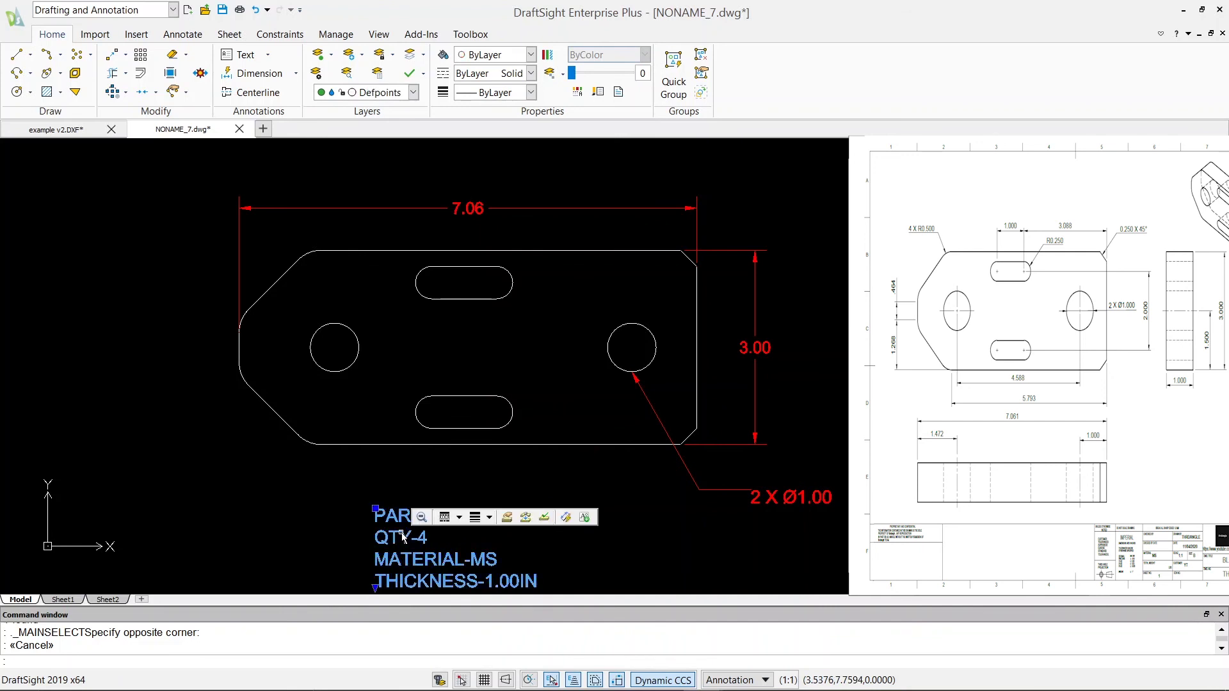
key("Escape")
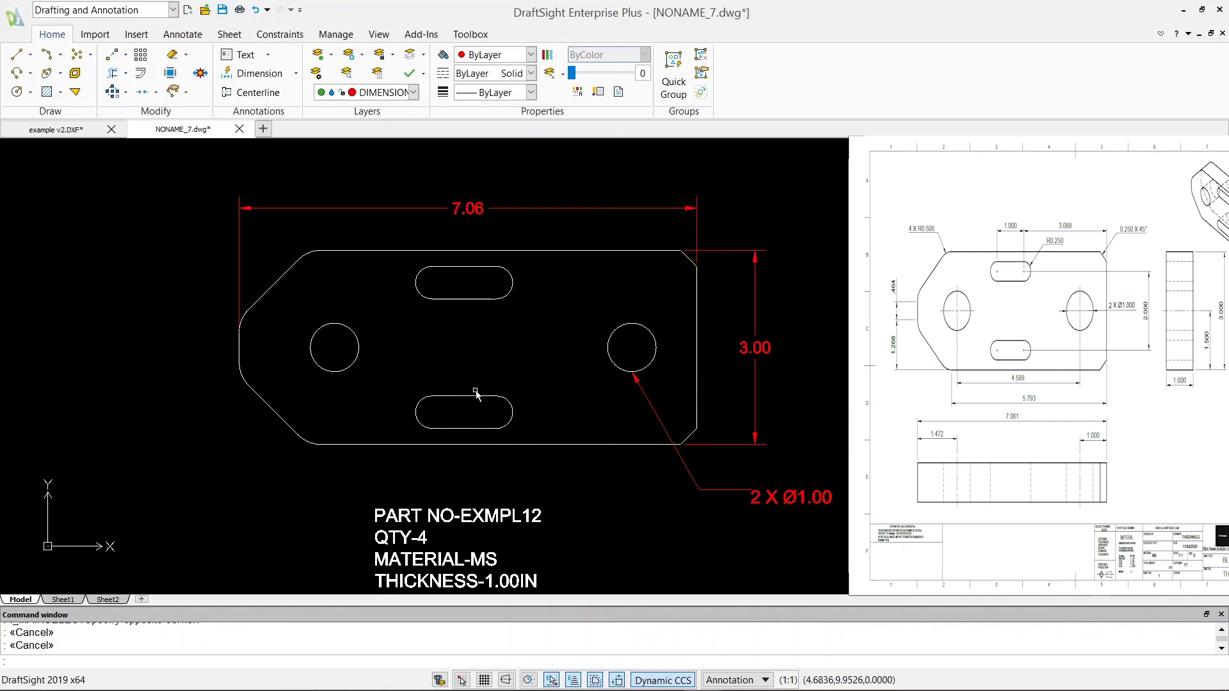
scroll(451, 438, "up", 1)
scroll(451, 438, "down", 1)
scroll(245, 446, "up", 2)
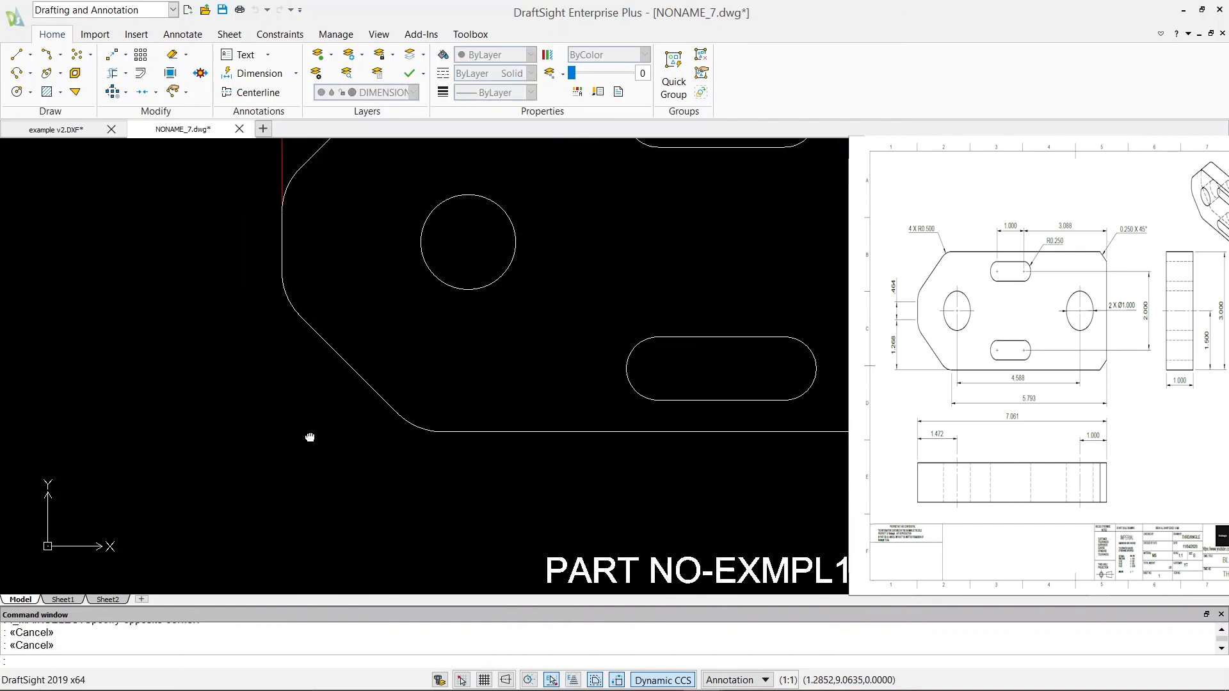
scroll(319, 435, "down", 2)
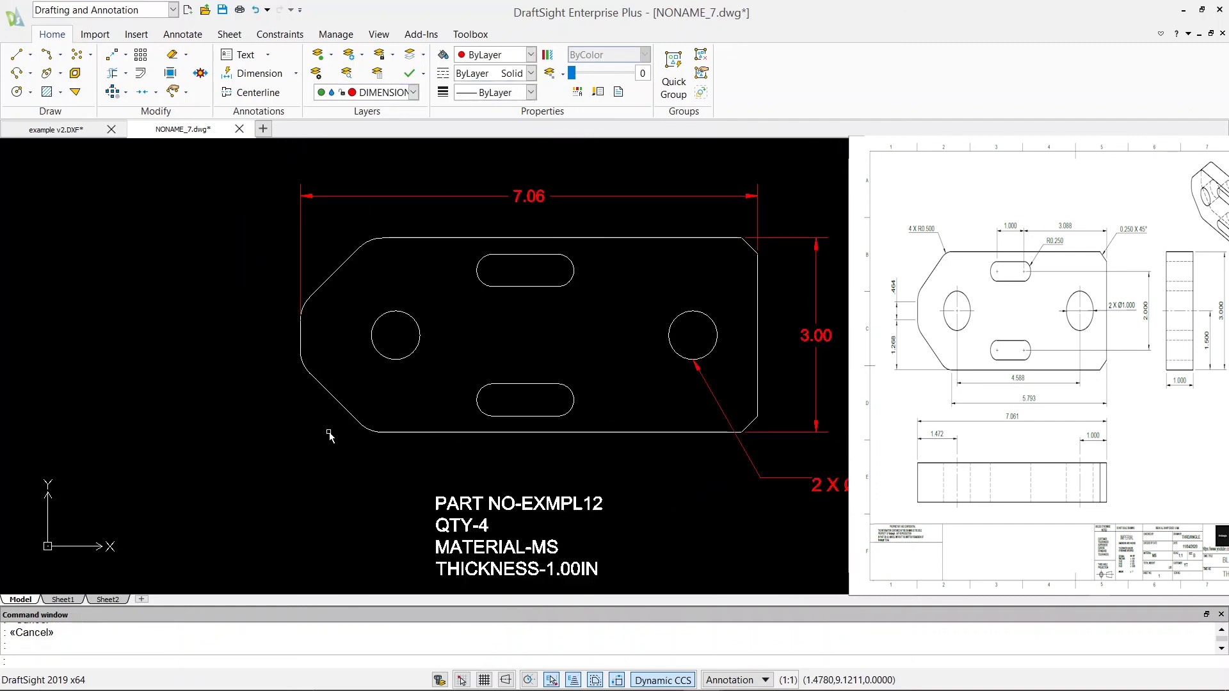